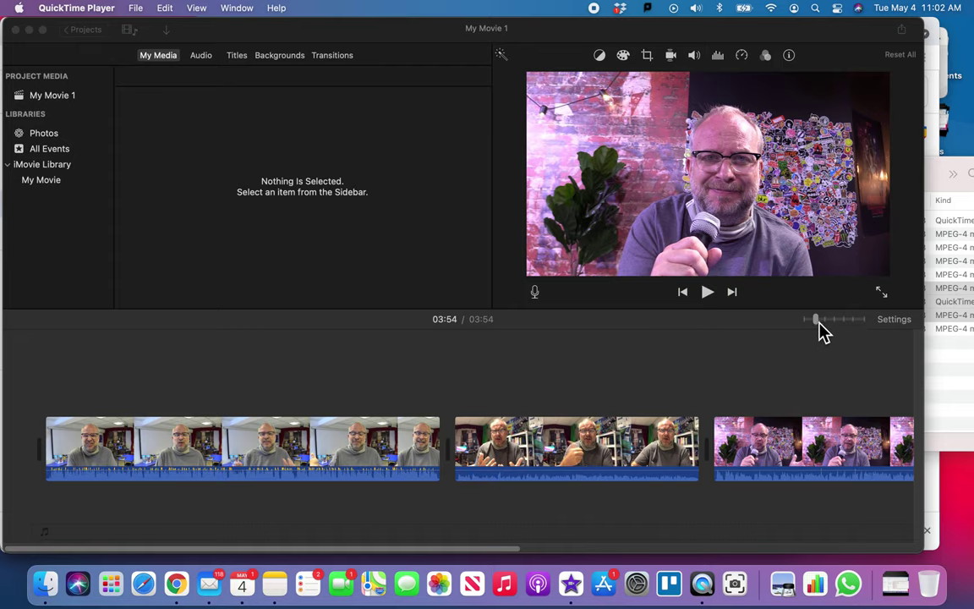
# Step: Zoom the timeline in, scroll back to the start, and select the first interview clip
pyautogui.moveTo(820, 322); pyautogui.dragTo(843, 332)
pyautogui.hscroll(-15, 737, 366)
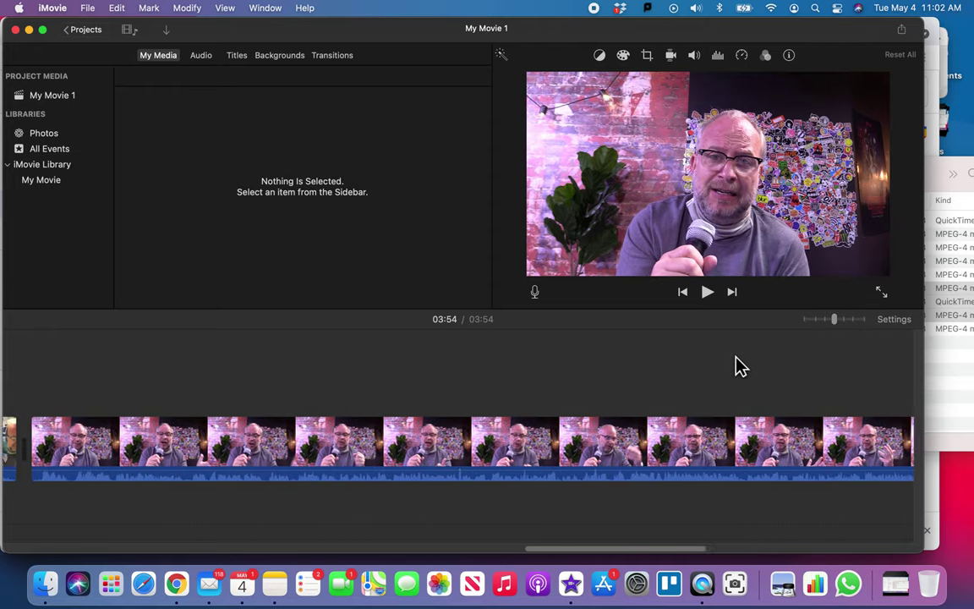
pyautogui.hscroll(-5, 737, 365)
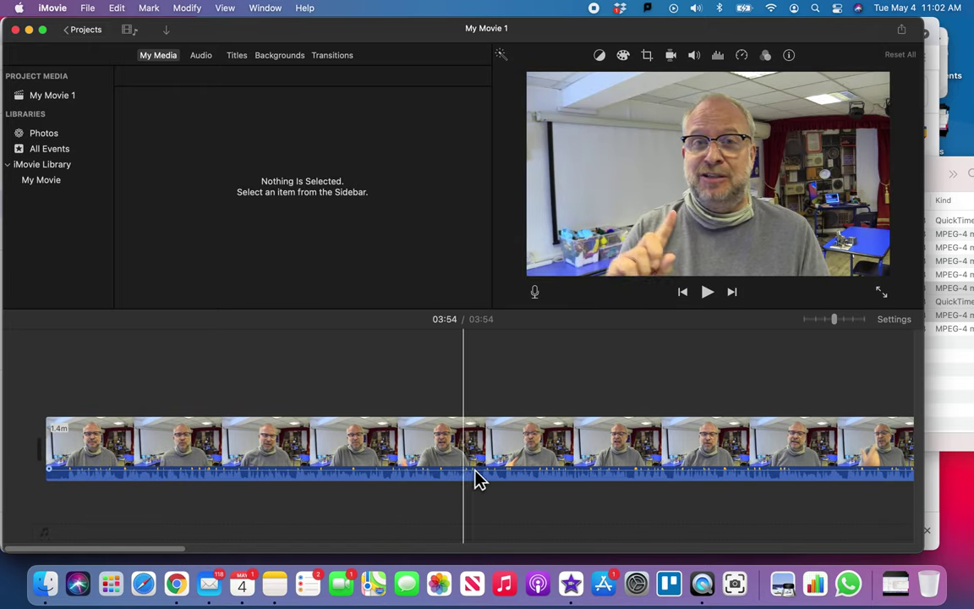
pyautogui.click(531, 446)
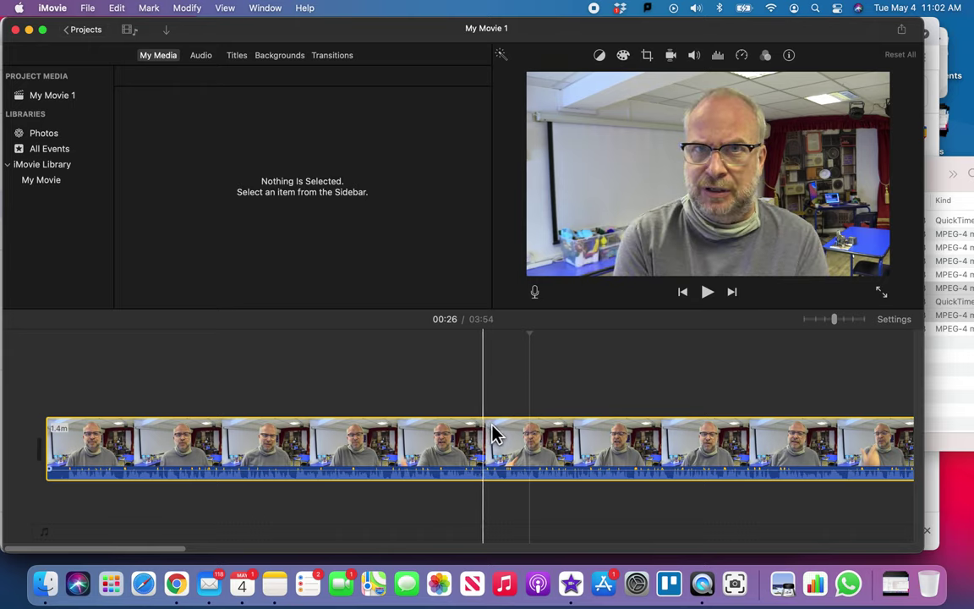
# Step: Show the volume controls and drag the first clip's volume down to 71%
pyautogui.click(699, 57)
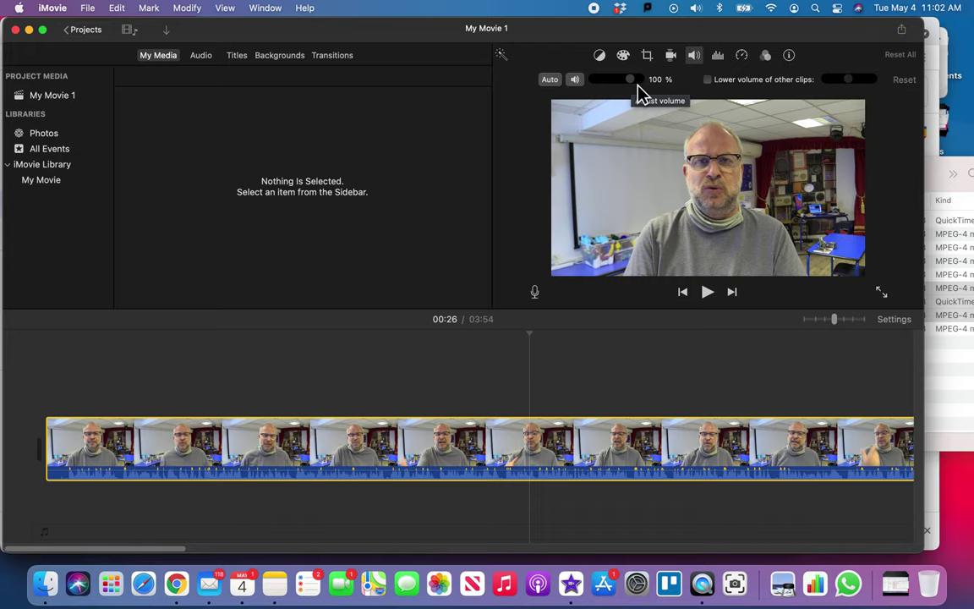
pyautogui.moveTo(636, 85); pyautogui.dragTo(627, 84)
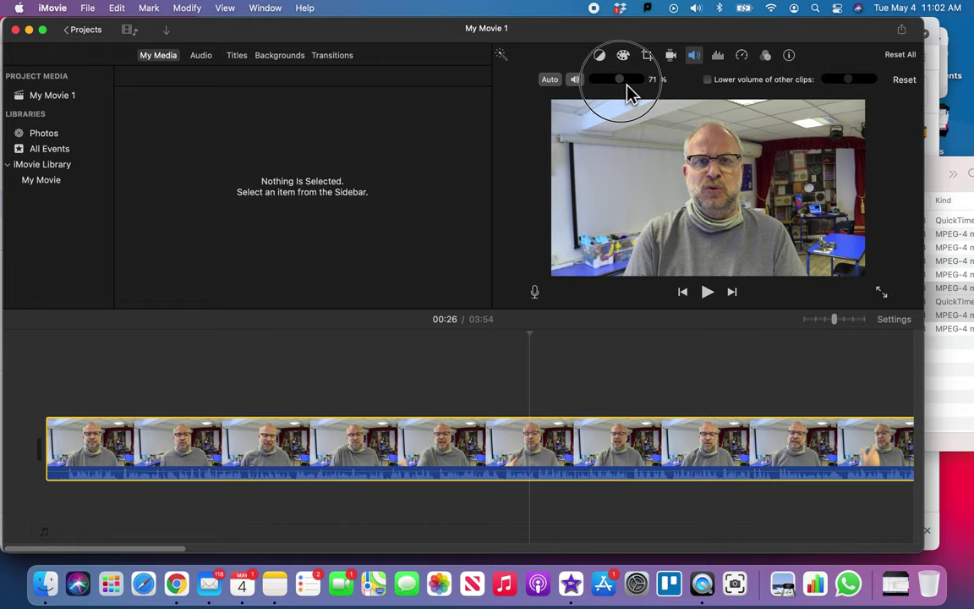
pyautogui.moveTo(626, 84); pyautogui.dragTo(626, 84)
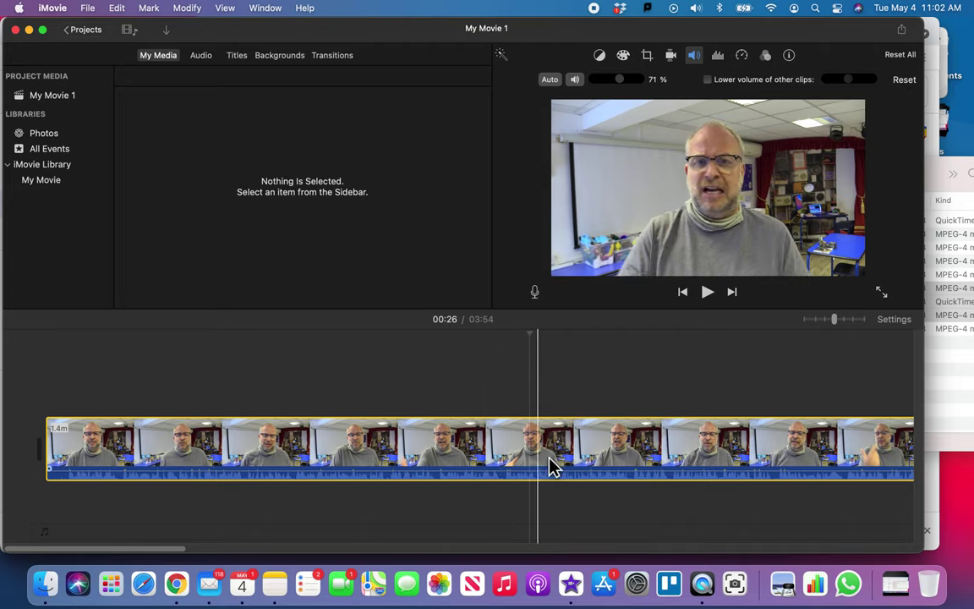
pyautogui.hscroll(1, 642, 393)
pyautogui.hscroll(10, 647, 393)
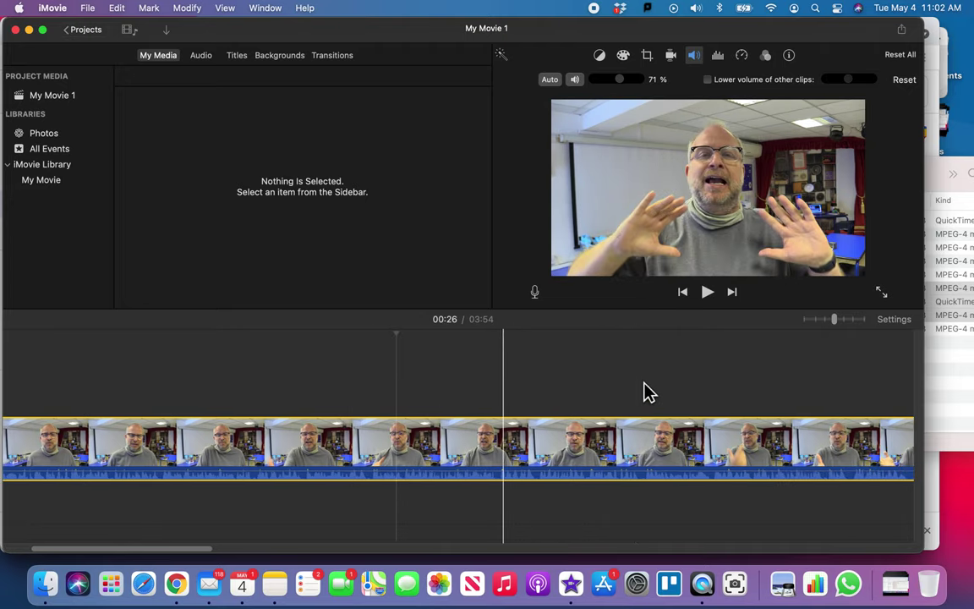
pyautogui.hscroll(10, 647, 392)
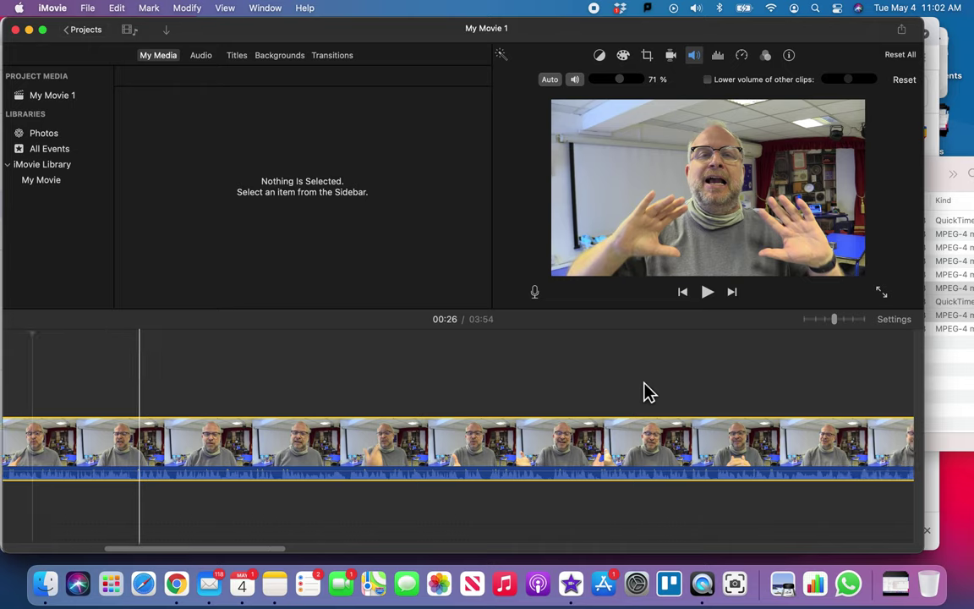
pyautogui.hscroll(4, 646, 391)
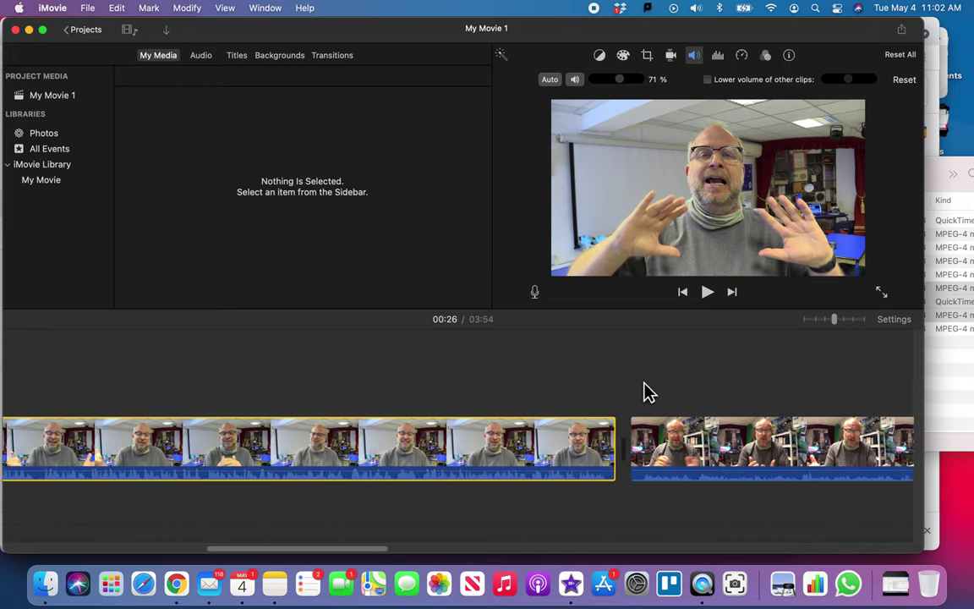
# Step: Boost the second interview clip's volume to 303%, then select the third clip
pyautogui.click(640, 443)
pyautogui.hscroll(10, 686, 382)
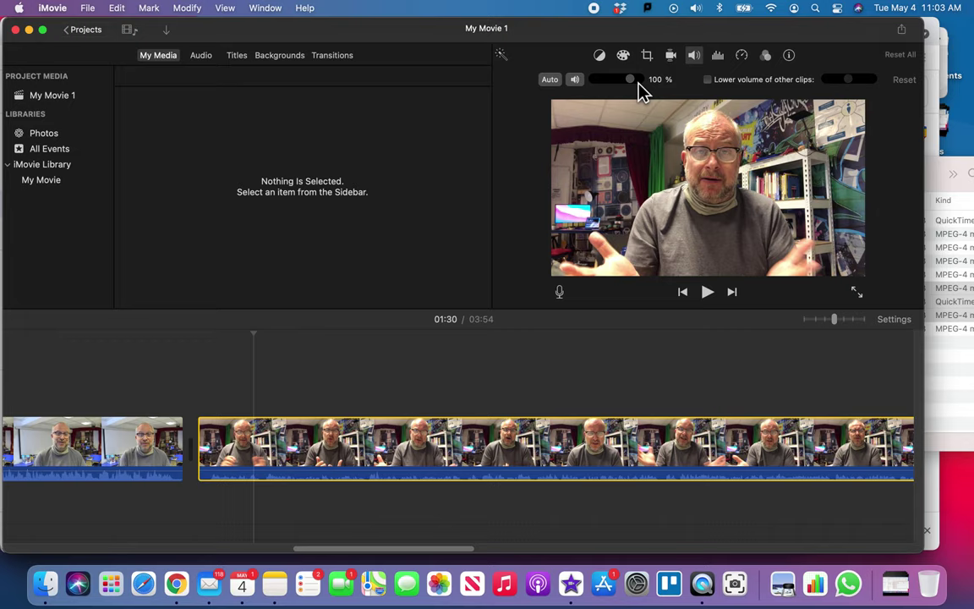
pyautogui.moveTo(639, 82); pyautogui.dragTo(643, 83)
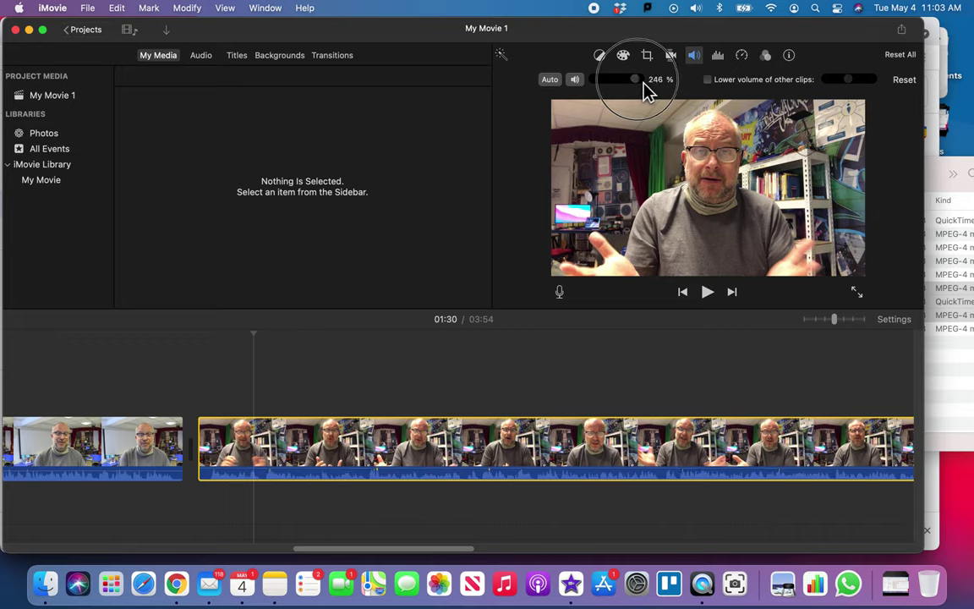
pyautogui.moveTo(644, 83); pyautogui.dragTo(644, 83)
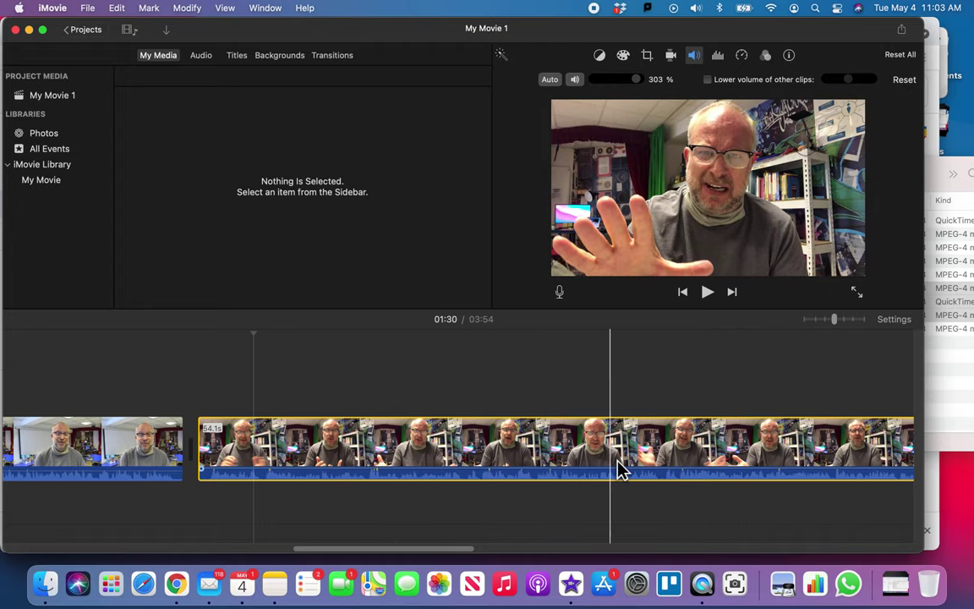
pyautogui.hscroll(5, 651, 453)
pyautogui.hscroll(9, 655, 452)
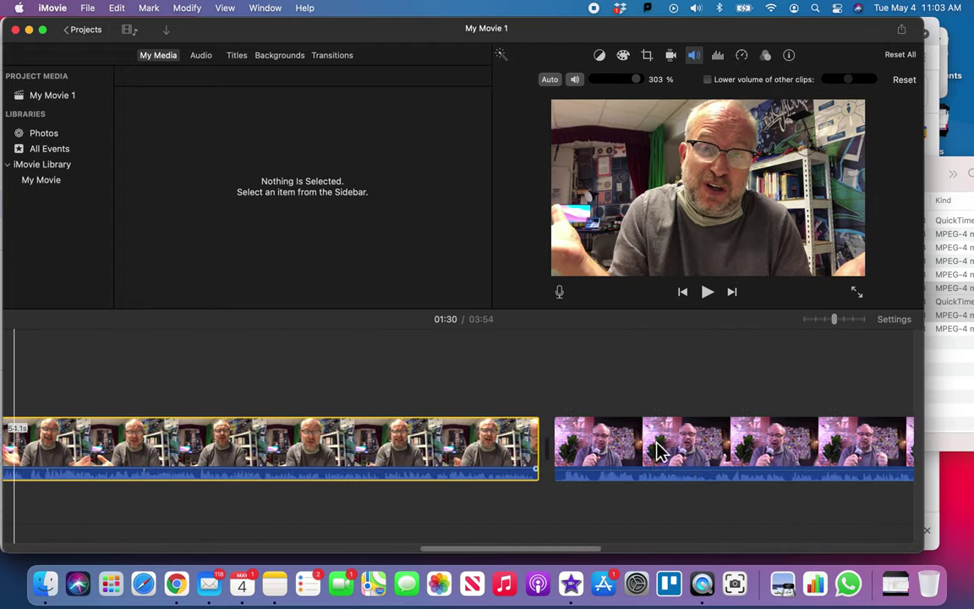
pyautogui.click(614, 454)
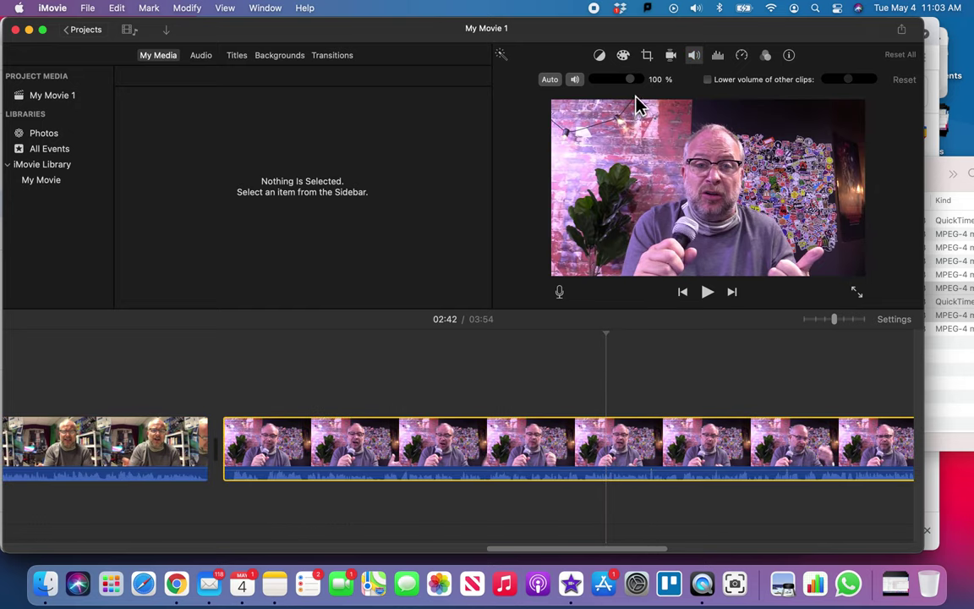
# Step: Set the third clip's volume to 132% and return the timeline toward the start
pyautogui.hscroll(3, 583, 443)
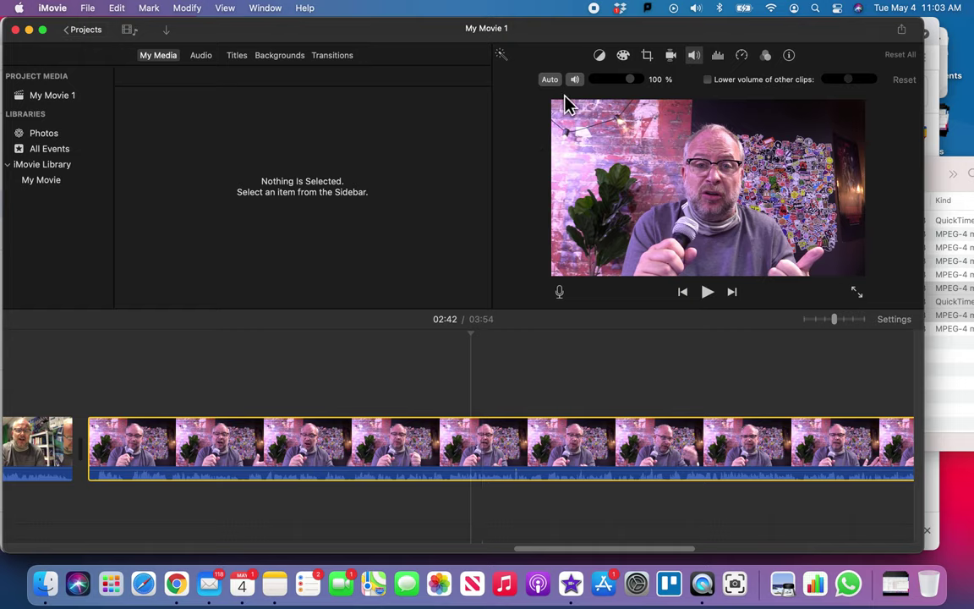
pyautogui.moveTo(637, 82); pyautogui.dragTo(640, 85)
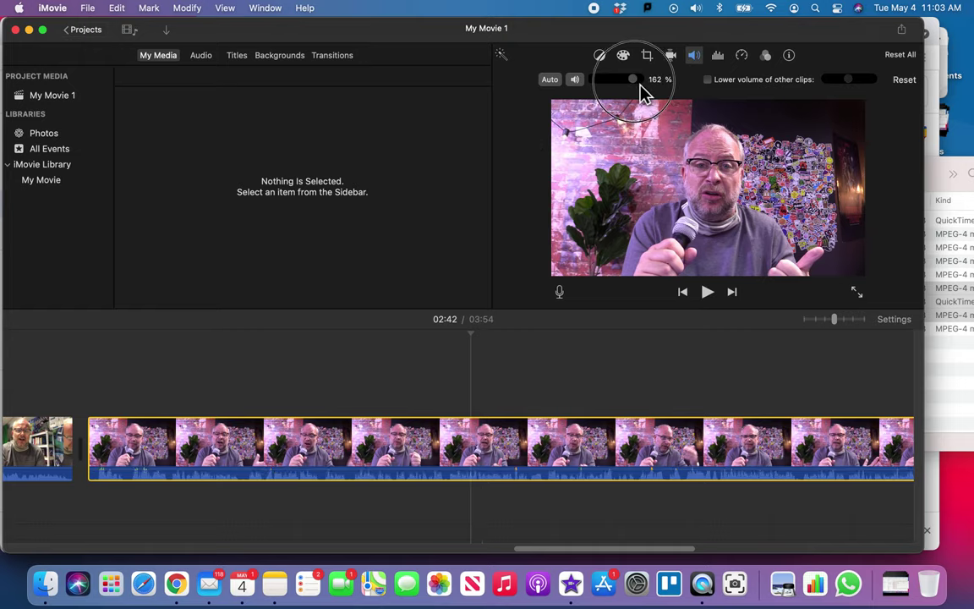
pyautogui.moveTo(639, 84); pyautogui.dragTo(640, 87)
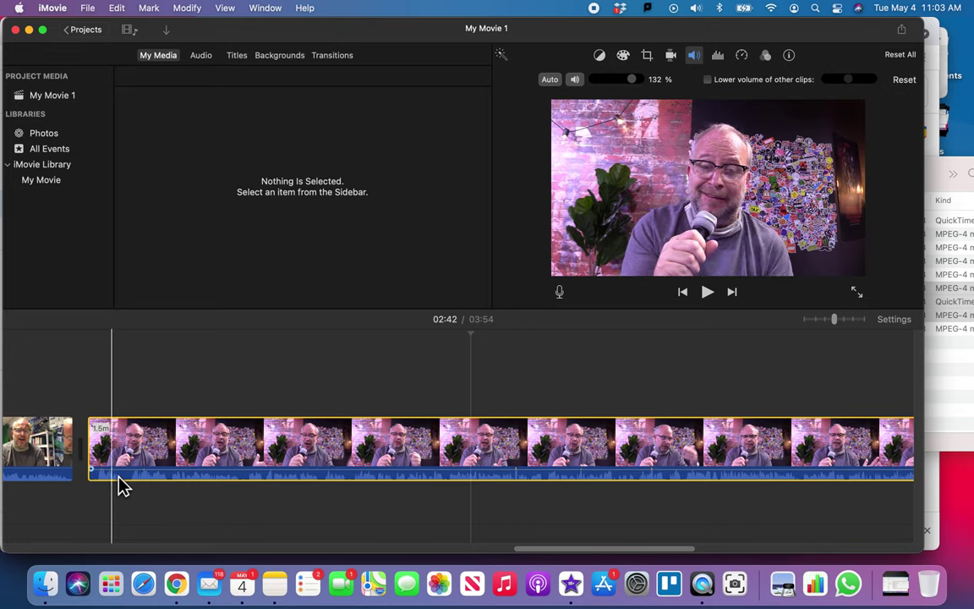
pyautogui.hscroll(-10, 451, 380)
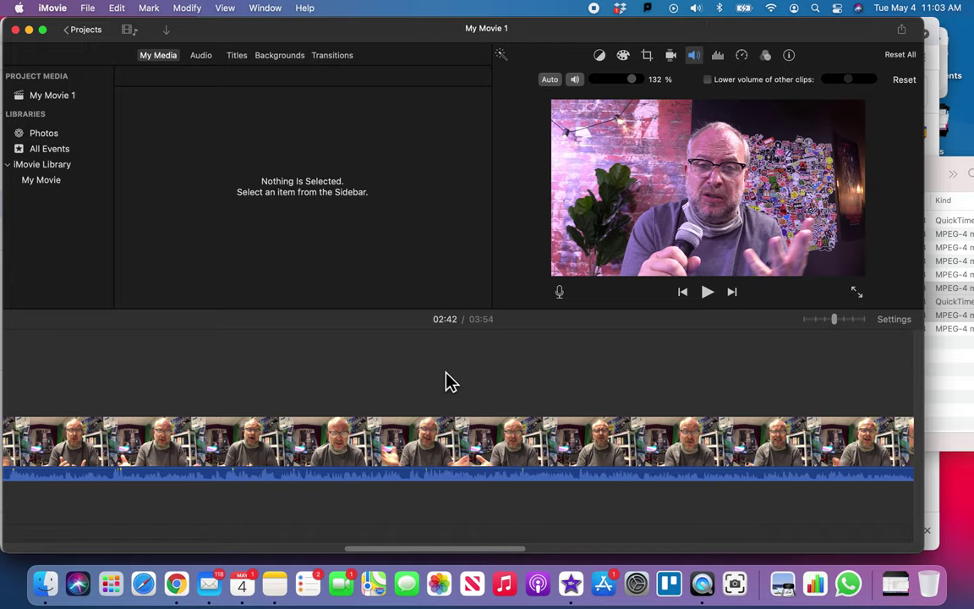
pyautogui.hscroll(-15, 450, 380)
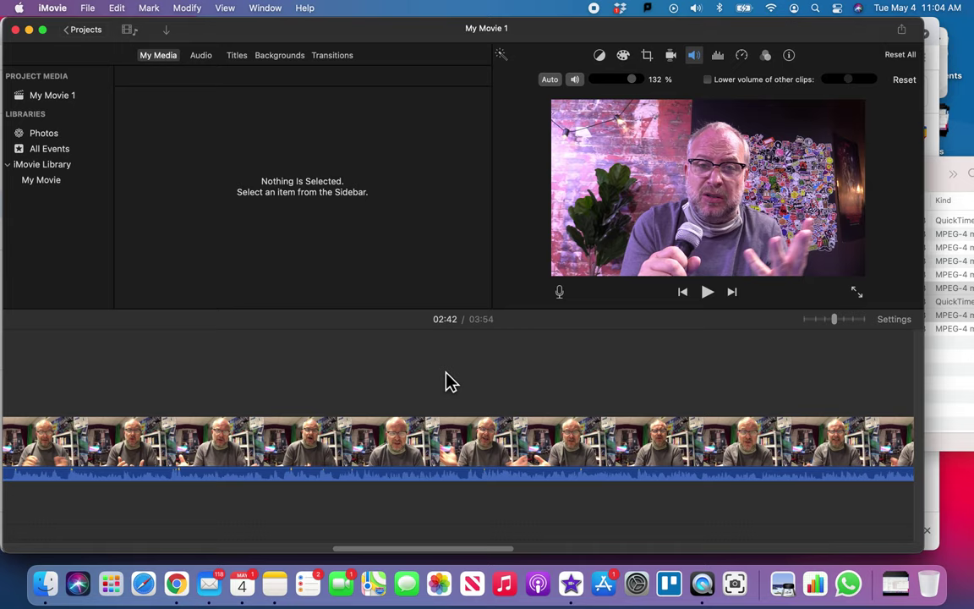
pyautogui.hscroll(-5, 451, 380)
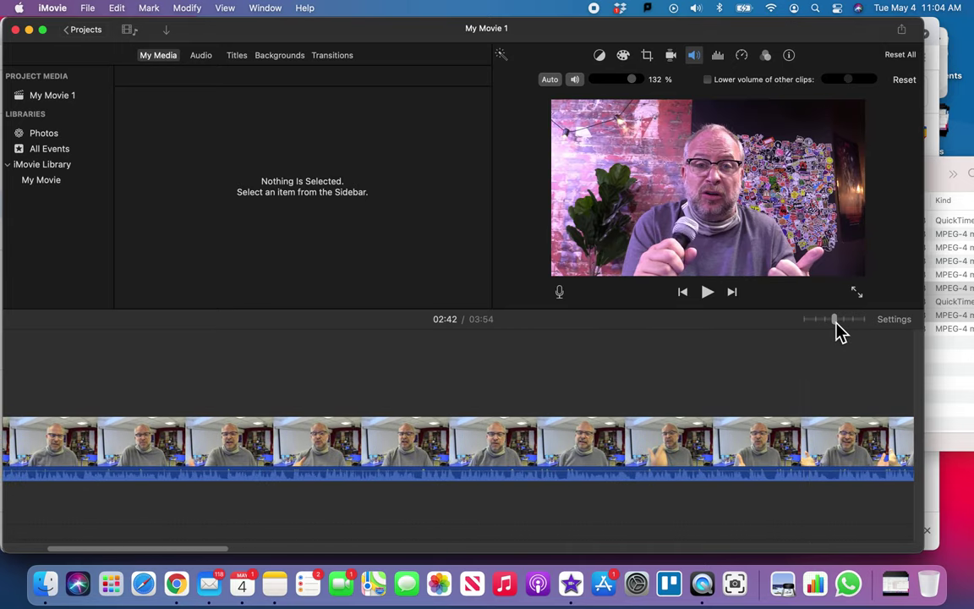
pyautogui.moveTo(835, 323); pyautogui.dragTo(816, 326)
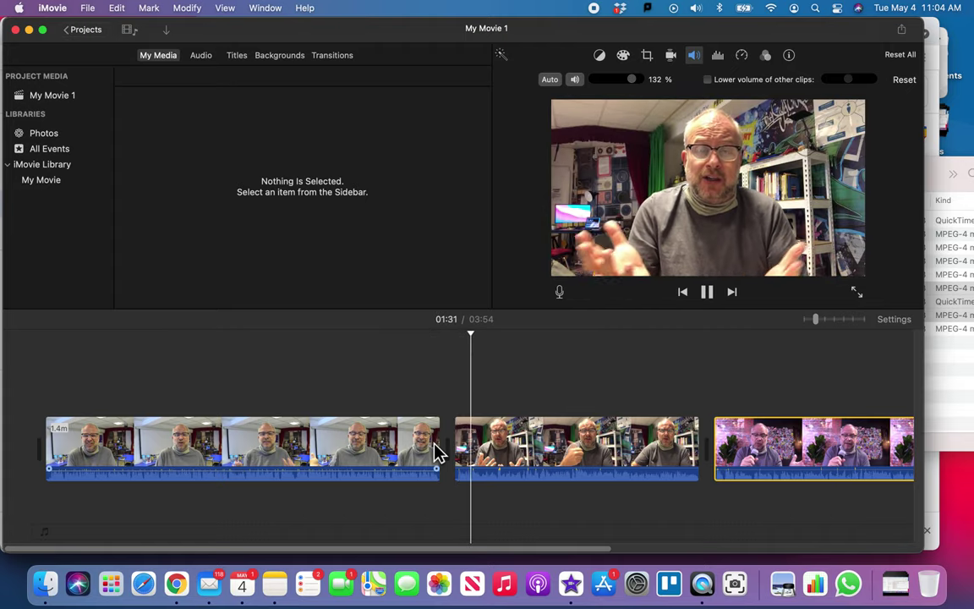
# Step: Play back the second interview clip to review its audio, then reselect it
pyautogui.press('space')
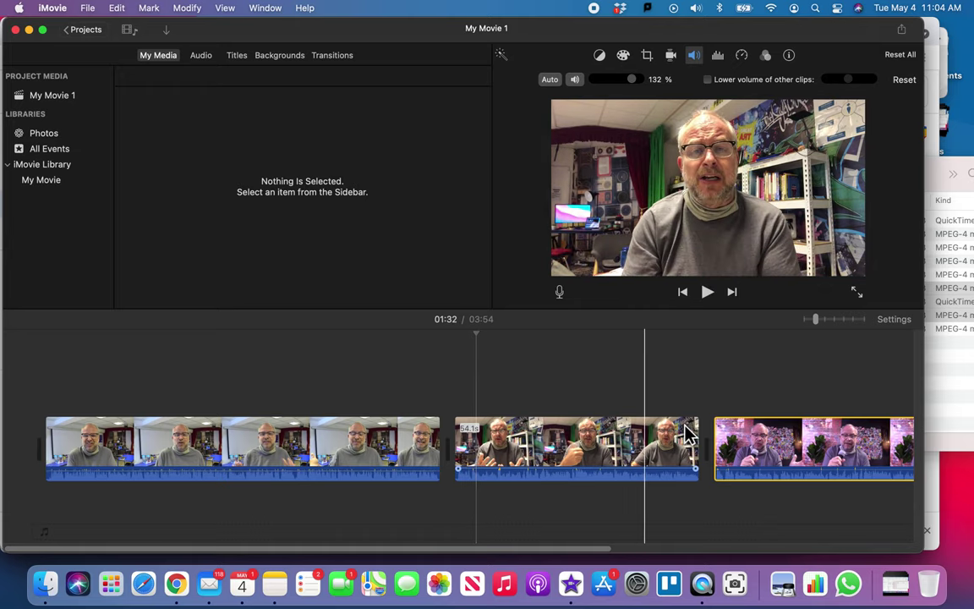
pyautogui.press('space')
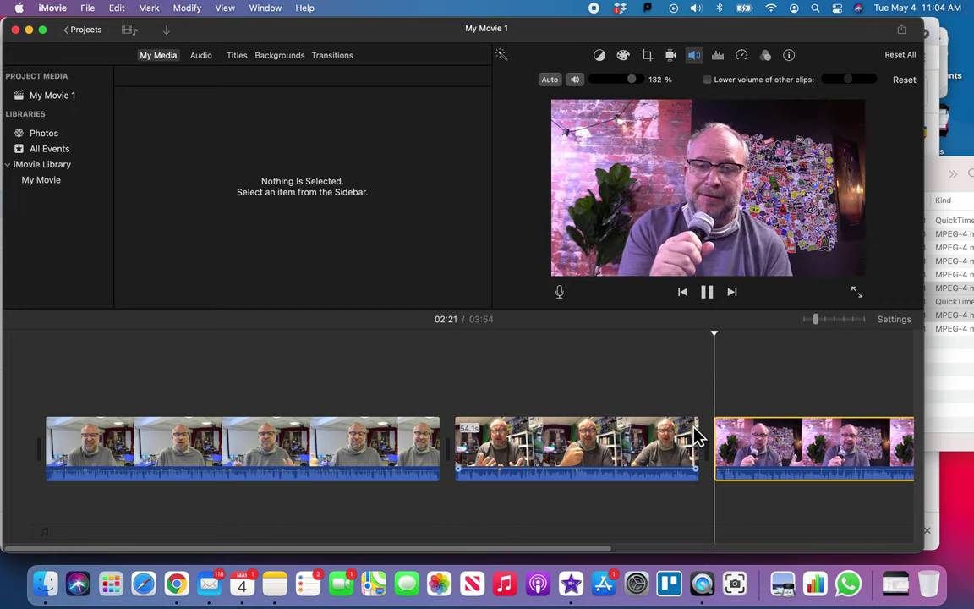
pyautogui.press('space')
pyautogui.click(657, 452)
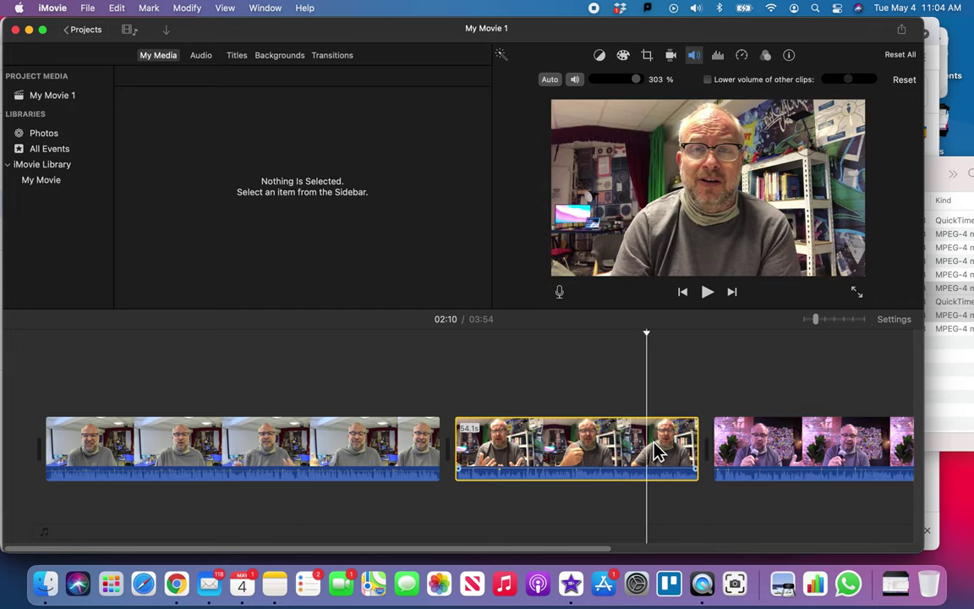
# Step: Set the second clip's volume to 348% and replay the first two clips to compare
pyautogui.click(644, 81)
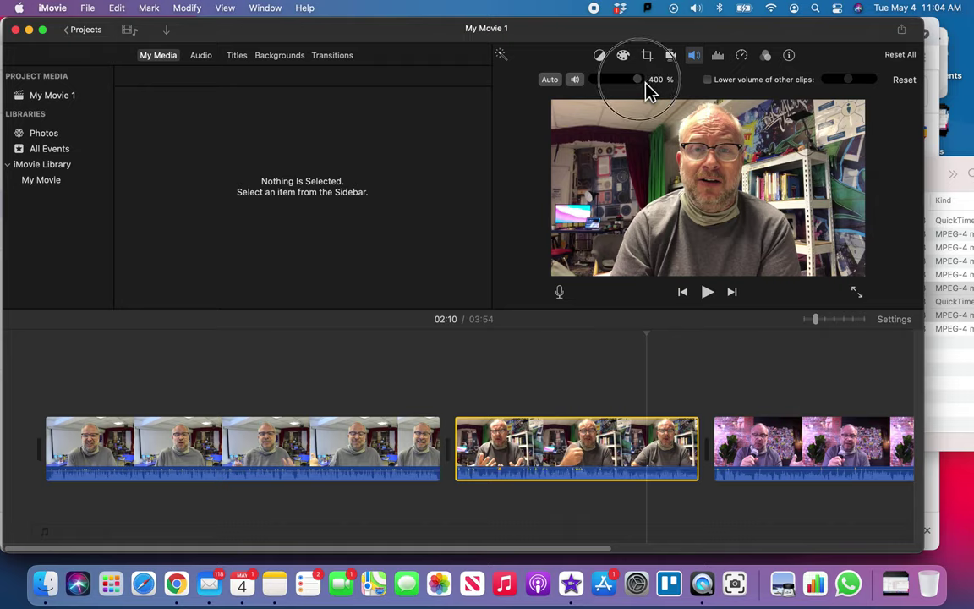
pyautogui.moveTo(647, 89); pyautogui.dragTo(641, 89)
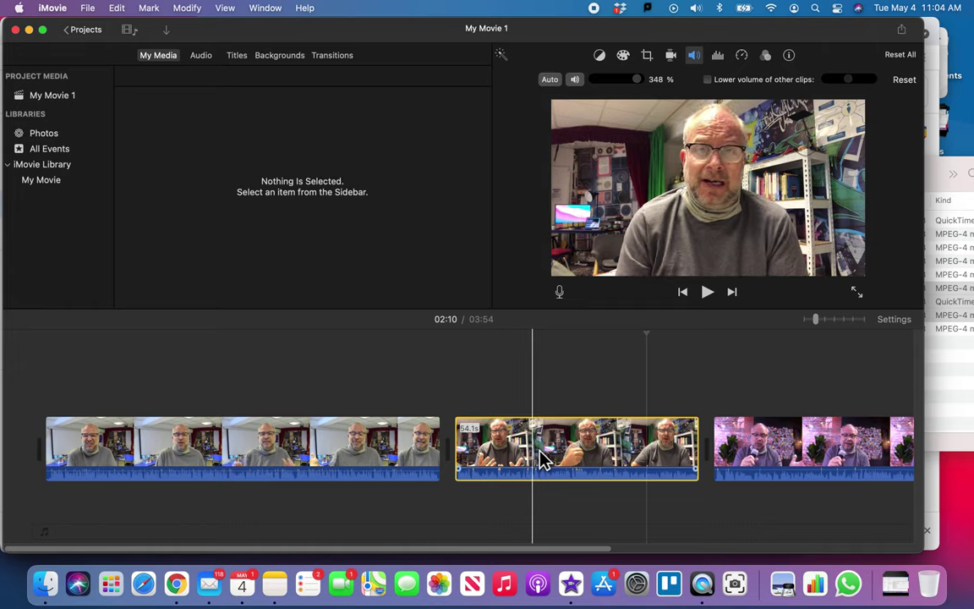
pyautogui.press('space')
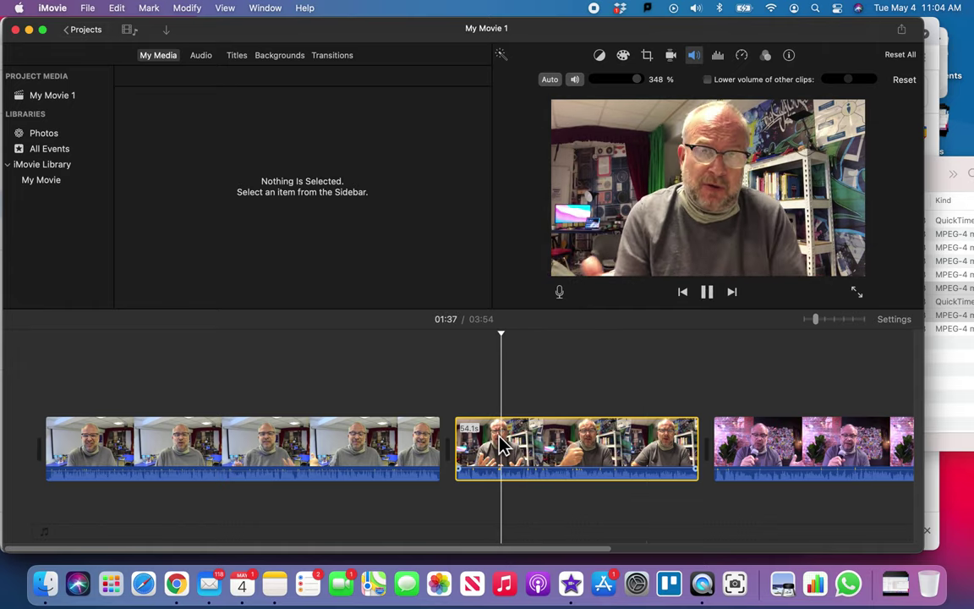
pyautogui.press('space')
pyautogui.press('space')
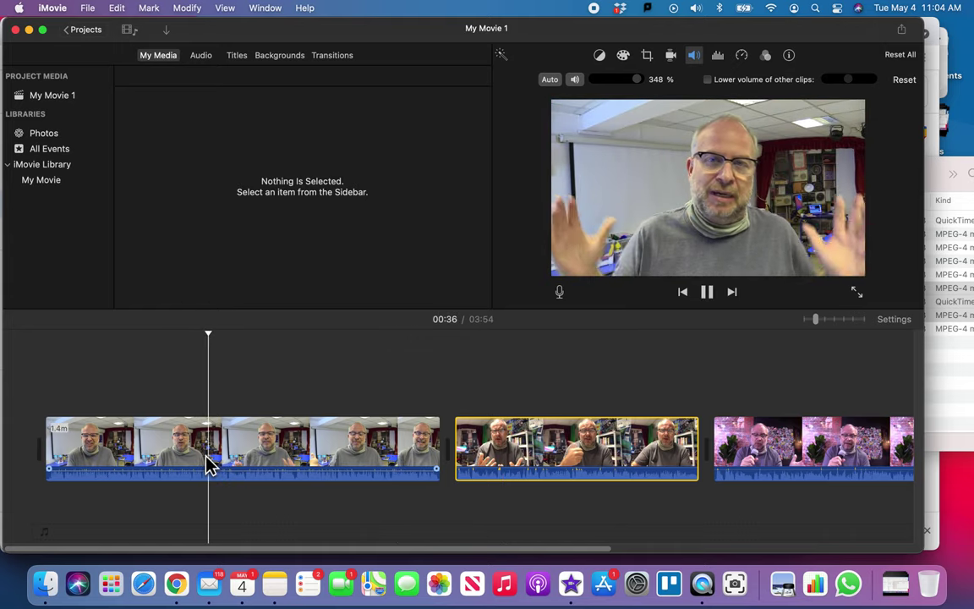
pyautogui.press('space')
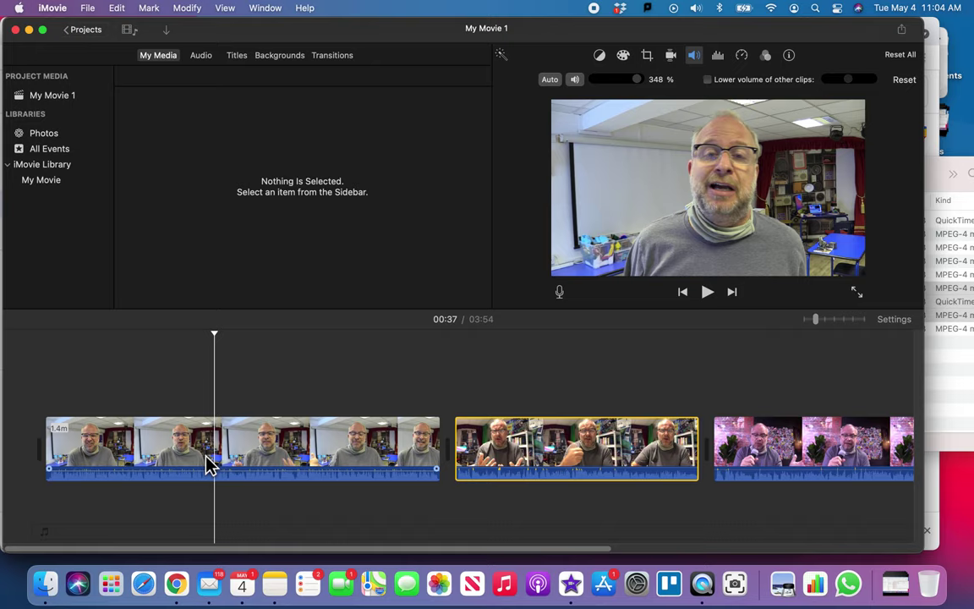
pyautogui.press('space')
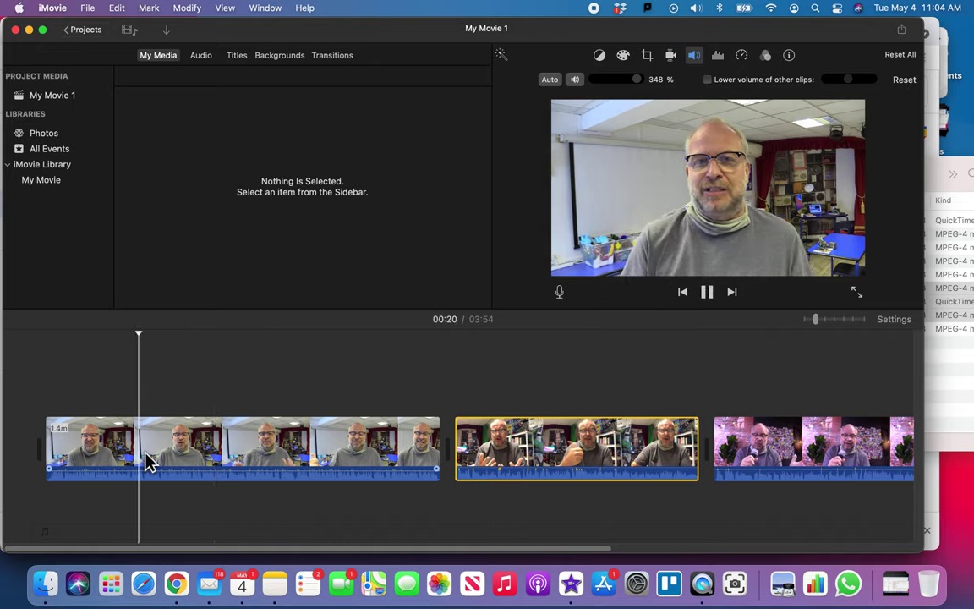
pyautogui.press('space')
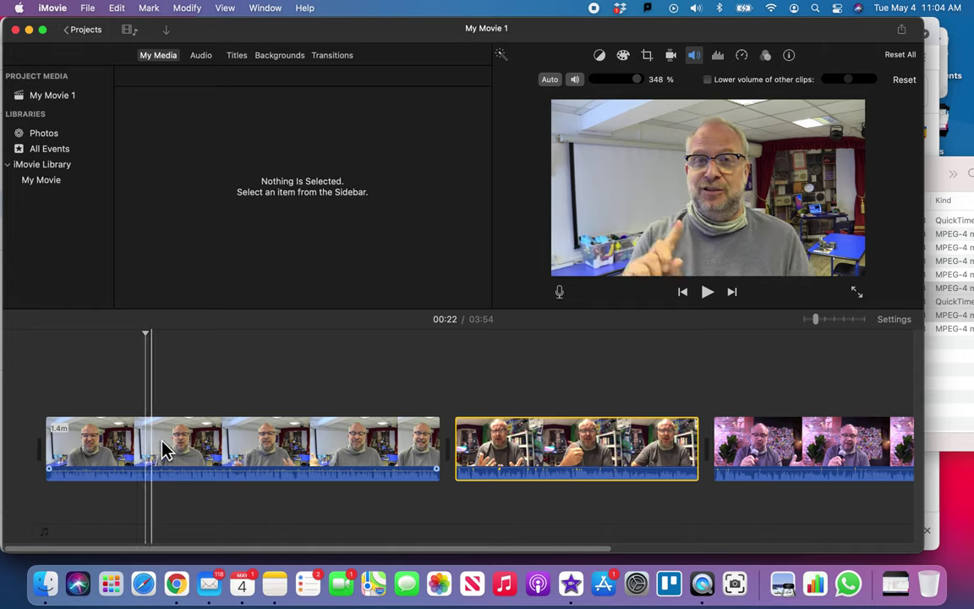
# Step: Turn on Reduce background noise at 50% for the first interview clip
pyautogui.click(180, 454)
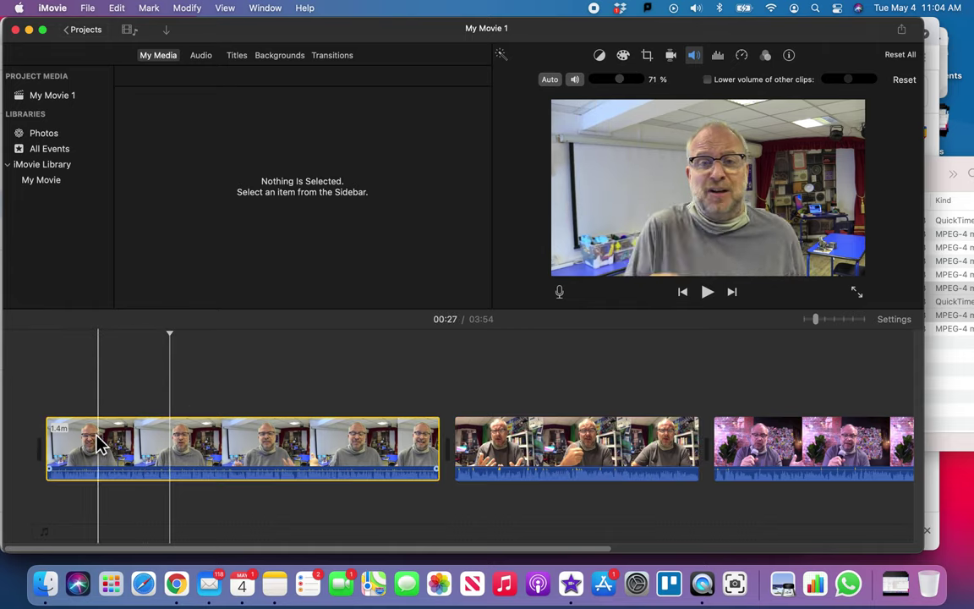
pyautogui.click(724, 61)
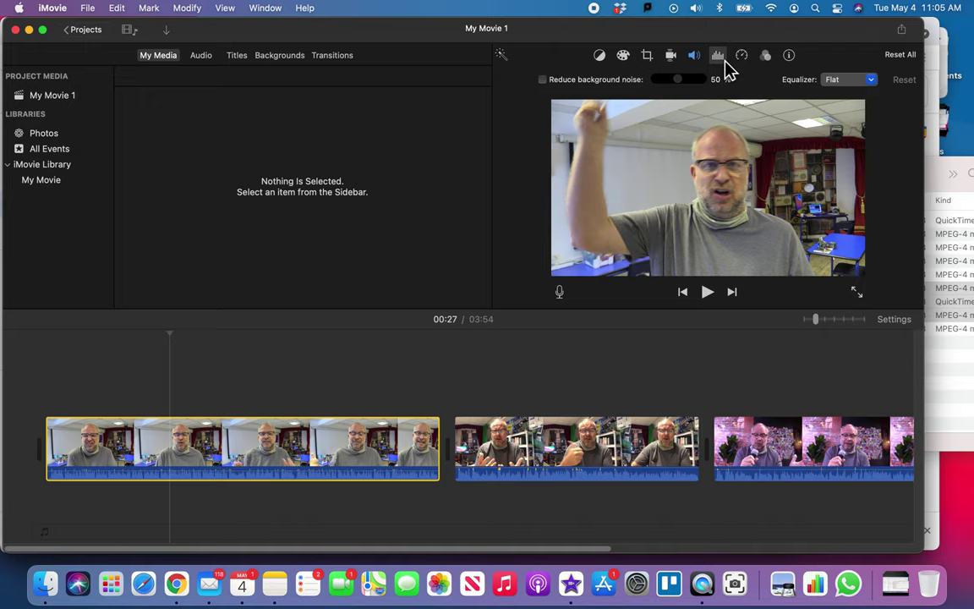
pyautogui.click(613, 86)
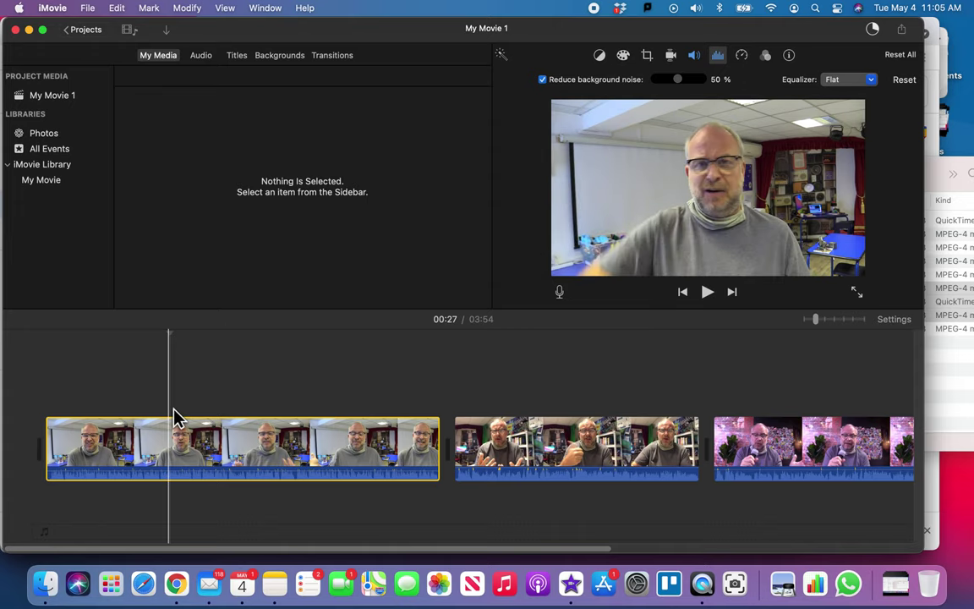
# Step: Play back the first, third and middle clips to compare their audio
pyautogui.press('space')
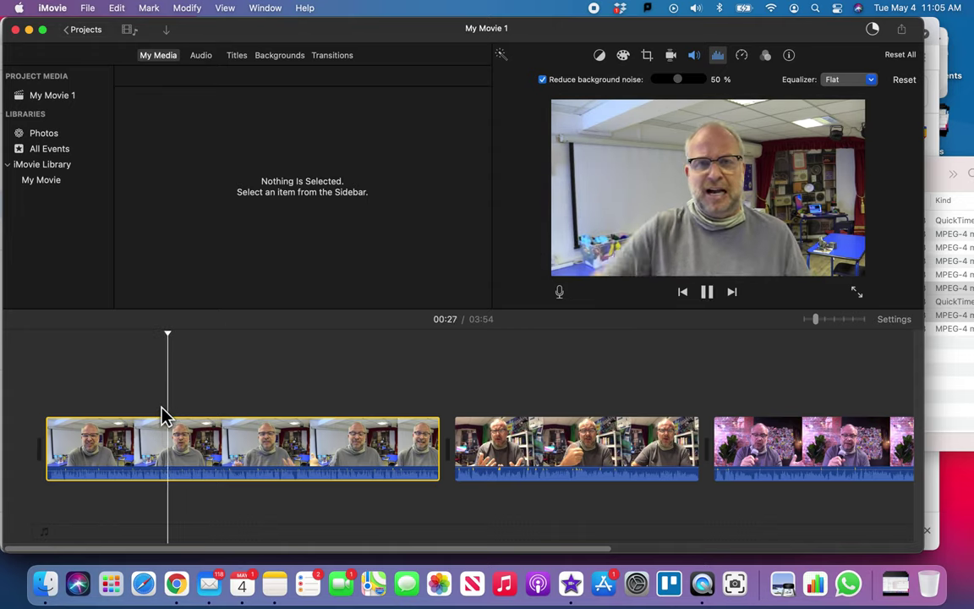
pyautogui.press('space')
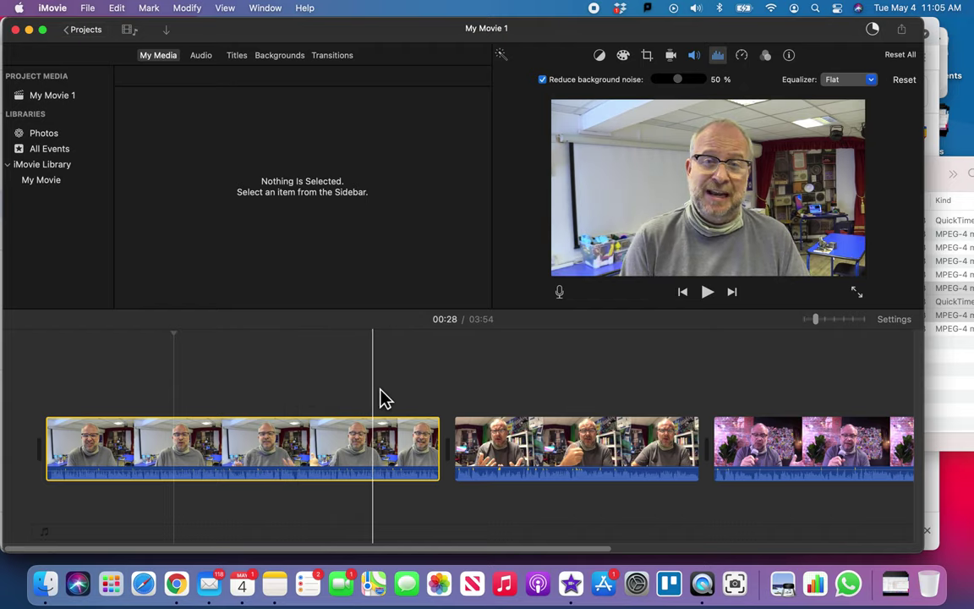
pyautogui.press('space')
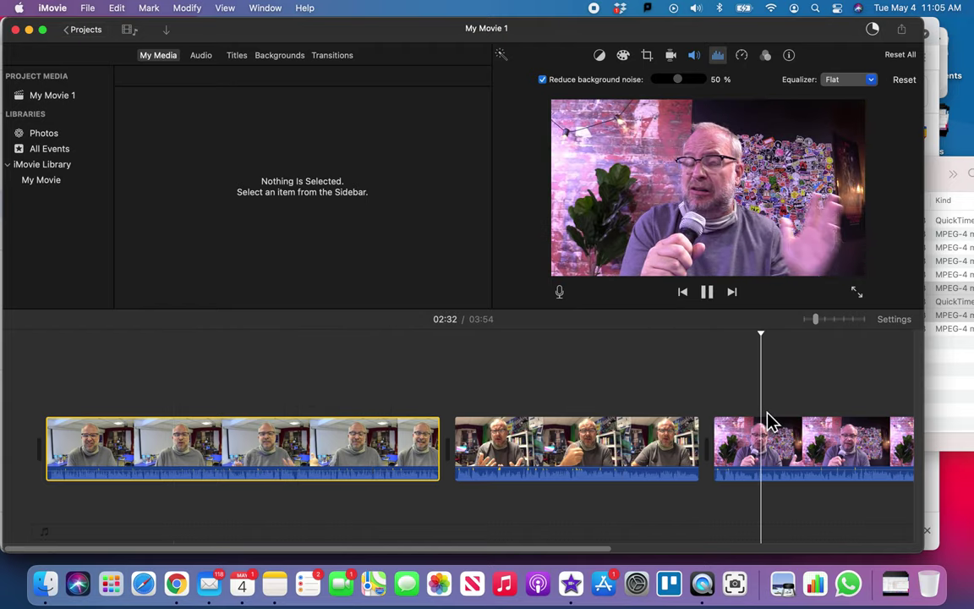
pyautogui.press('space')
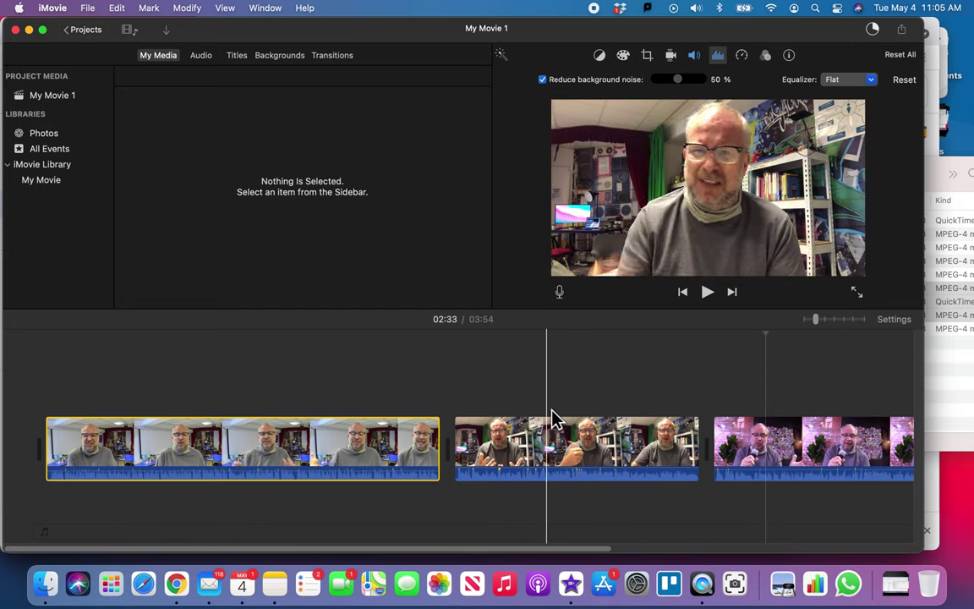
pyautogui.press('space')
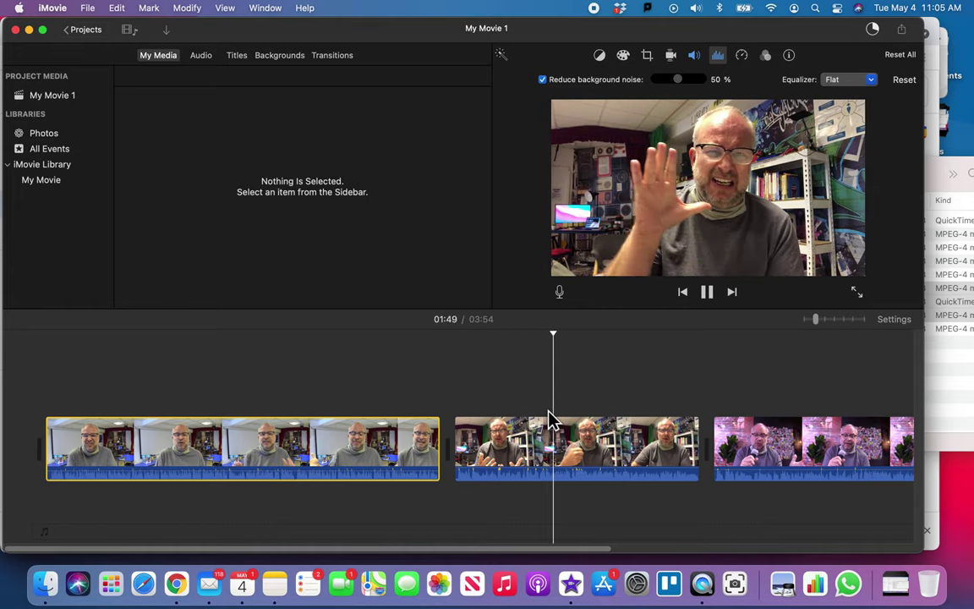
pyautogui.press('space')
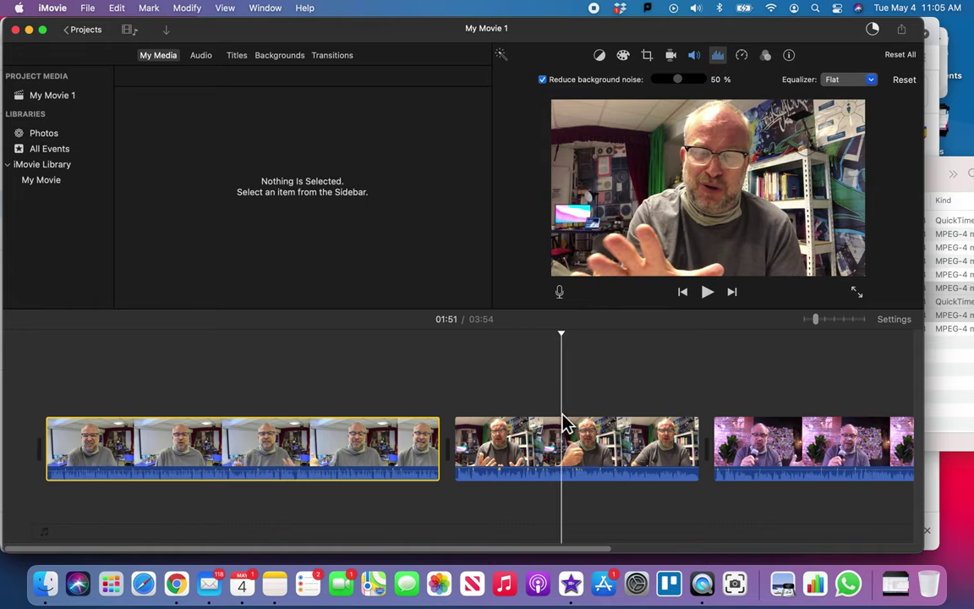
# Step: Apply the Voice Enhance equalizer preset to the middle interview clip
pyautogui.click(598, 435)
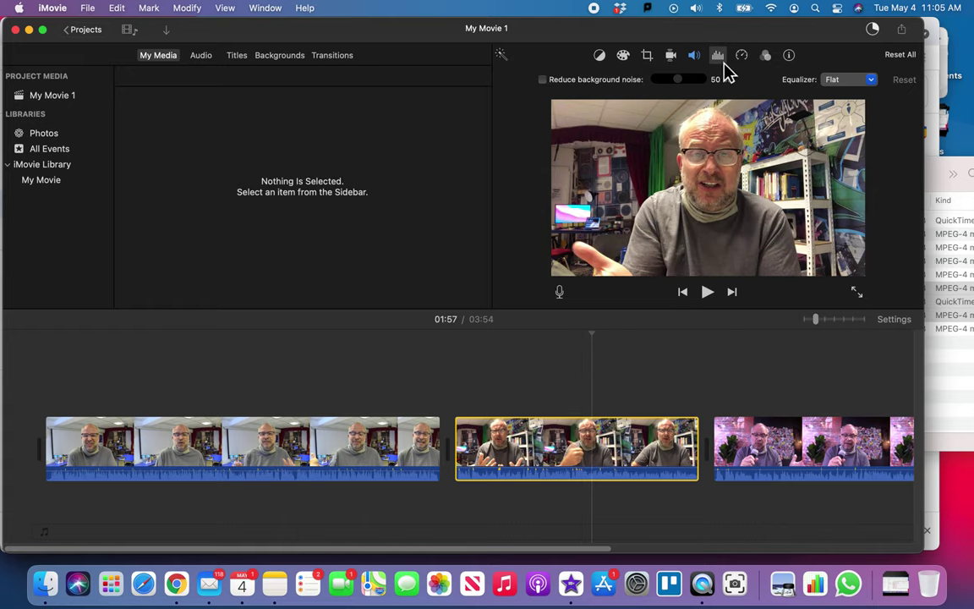
pyautogui.click(844, 84)
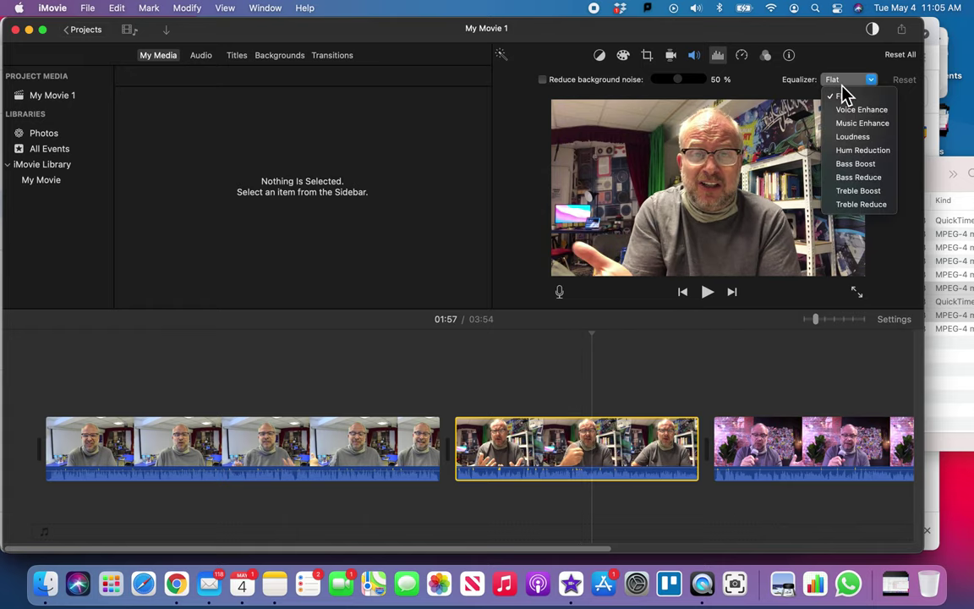
pyautogui.click(849, 110)
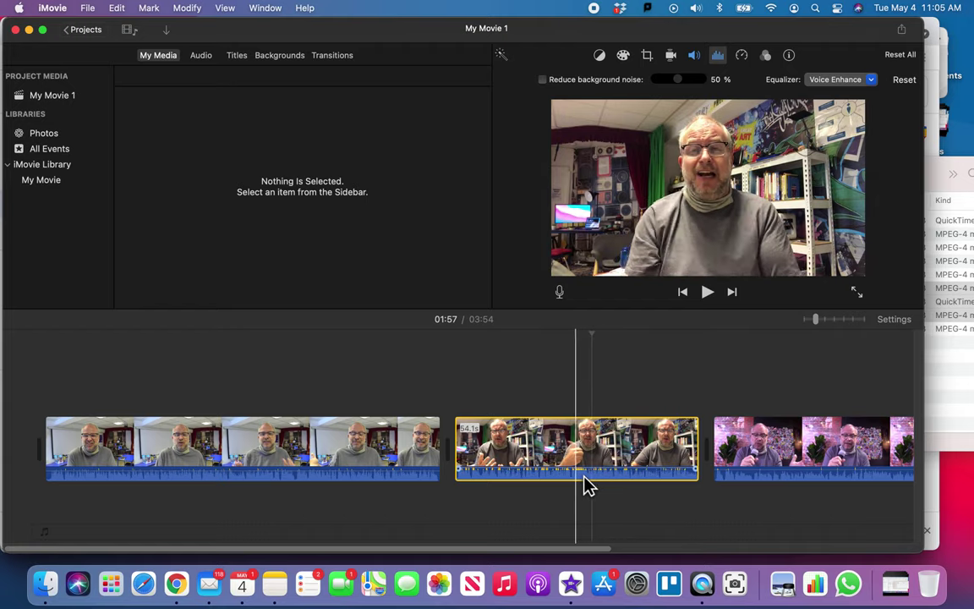
pyautogui.moveTo(820, 325); pyautogui.dragTo(837, 325)
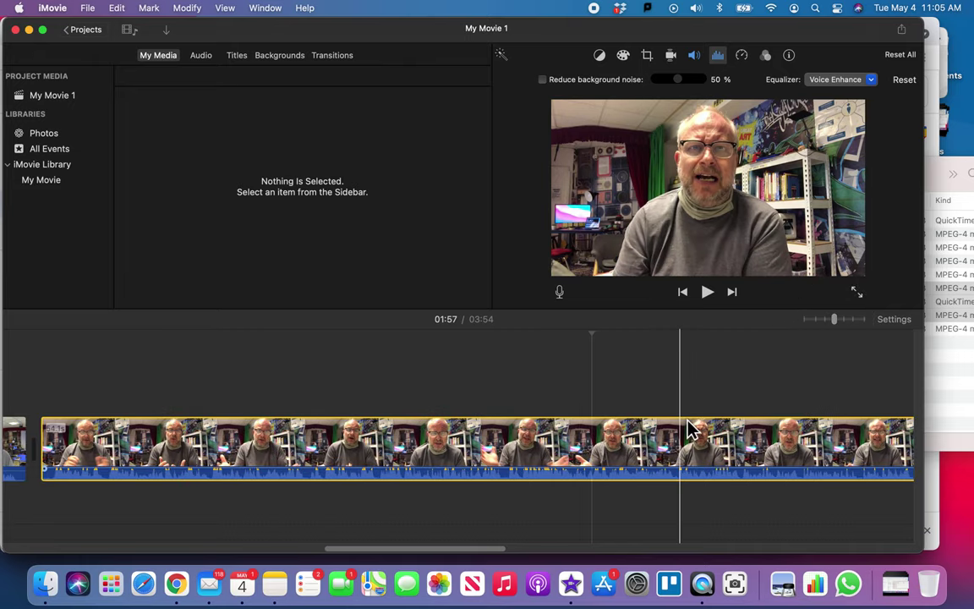
# Step: Lower the middle clip's volume to 187% and replay it from near its start
pyautogui.click(698, 58)
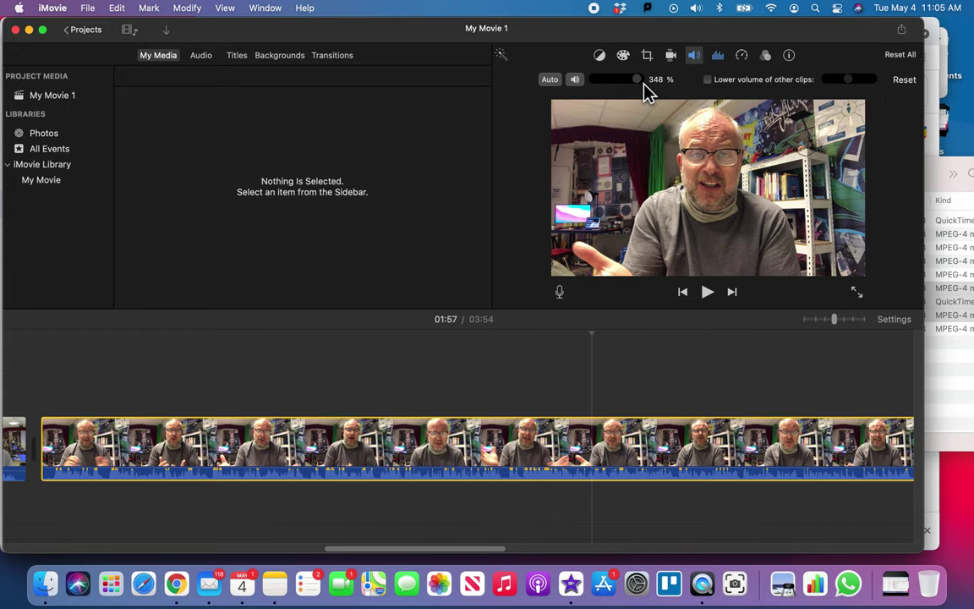
pyautogui.moveTo(643, 82); pyautogui.dragTo(640, 84)
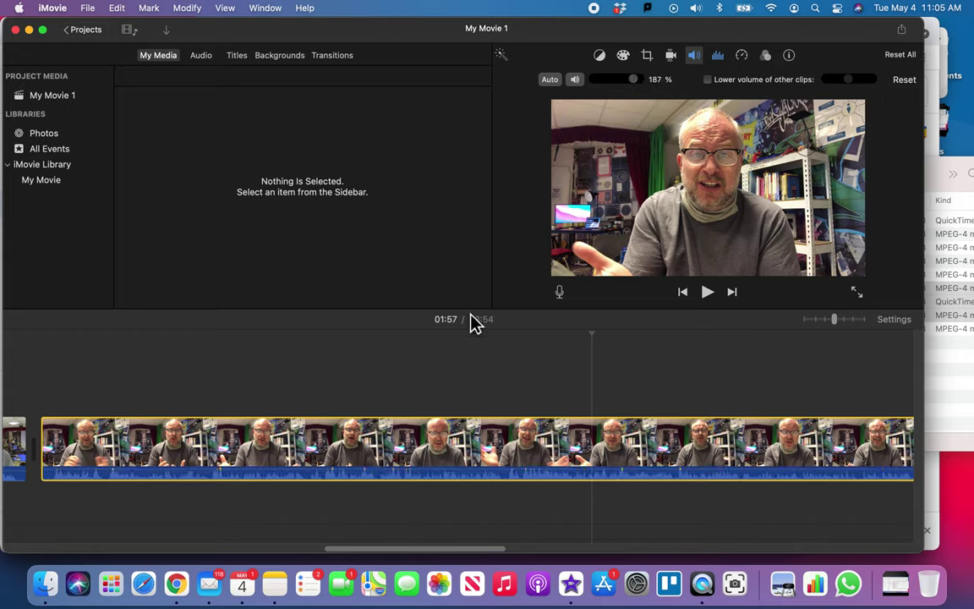
pyautogui.press('space')
pyautogui.click(201, 387)
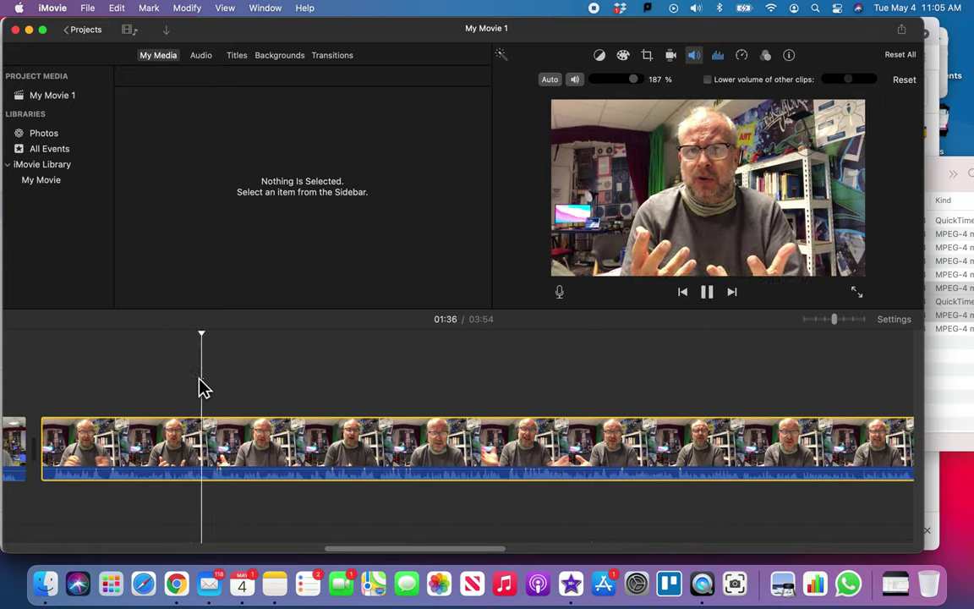
pyautogui.press('space')
pyautogui.press('super+b')
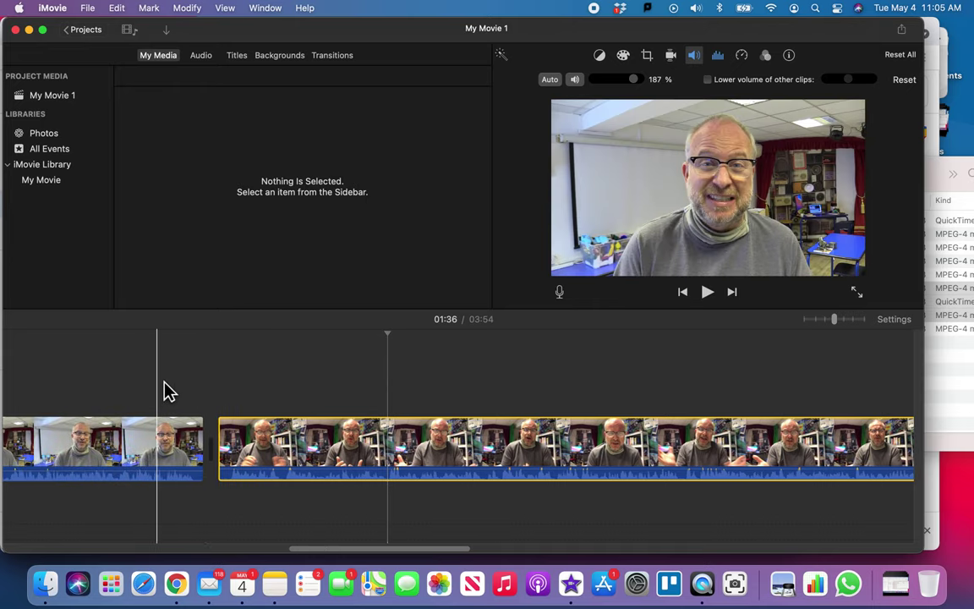
pyautogui.click(166, 382)
pyautogui.press('space')
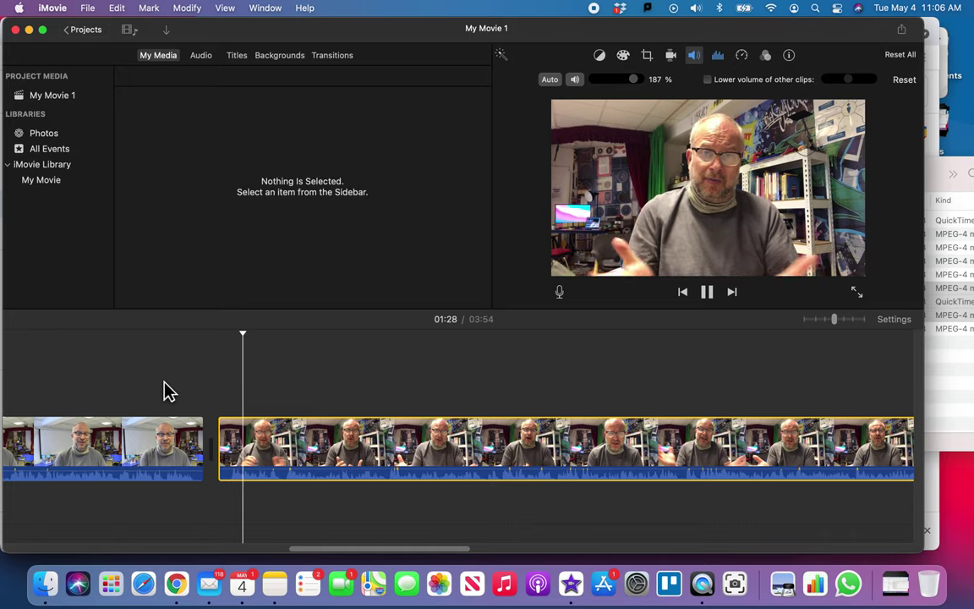
pyautogui.press('space')
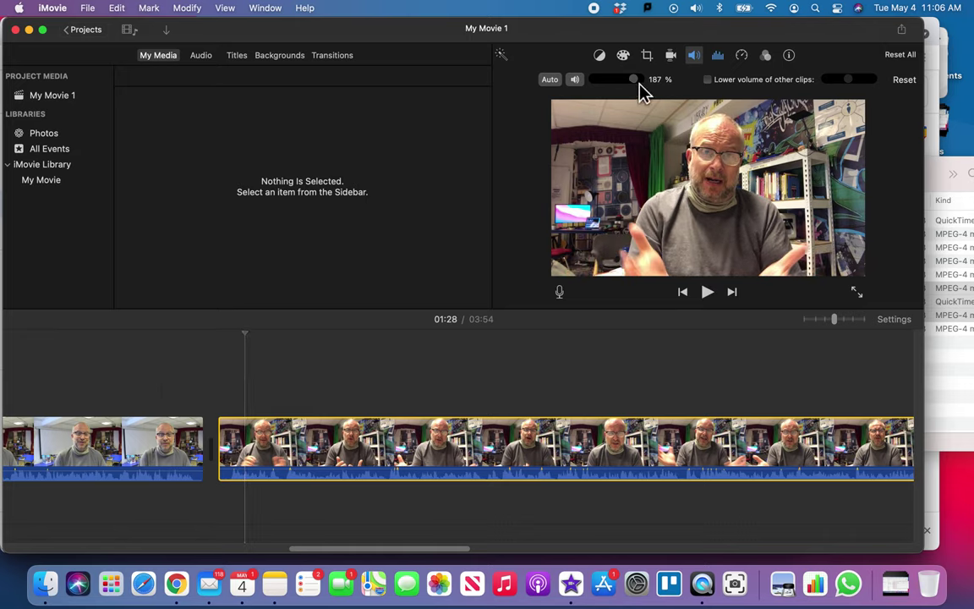
# Step: Raise the middle clip's volume to 264% and play it back to check
pyautogui.click(640, 82)
pyautogui.moveTo(639, 84); pyautogui.dragTo(641, 84)
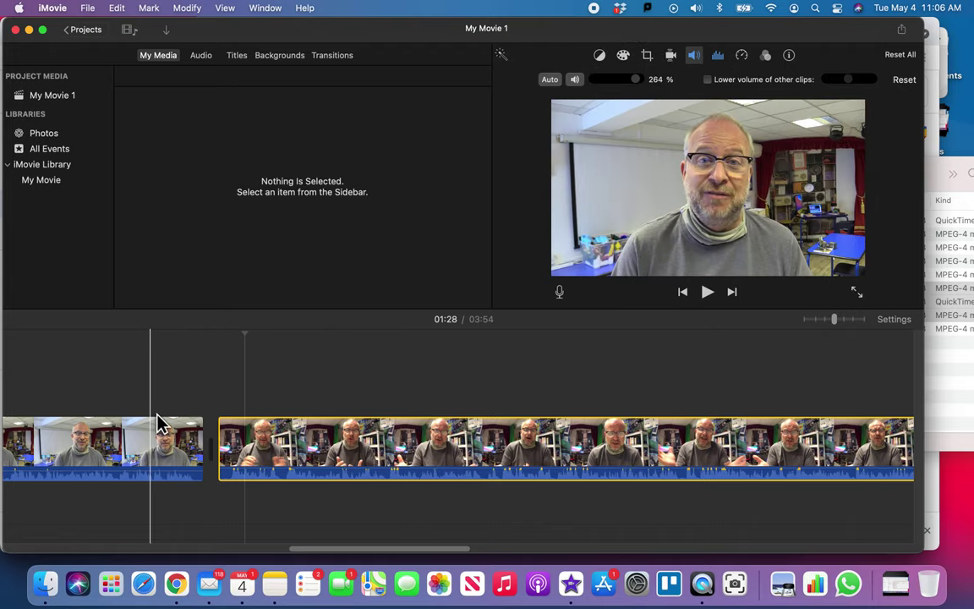
pyautogui.press('space')
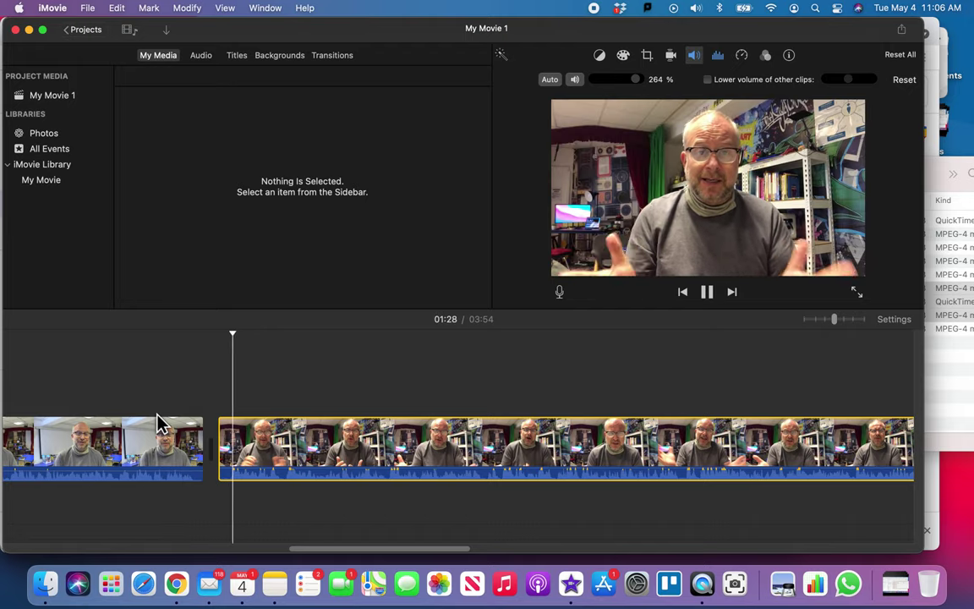
pyautogui.press('space')
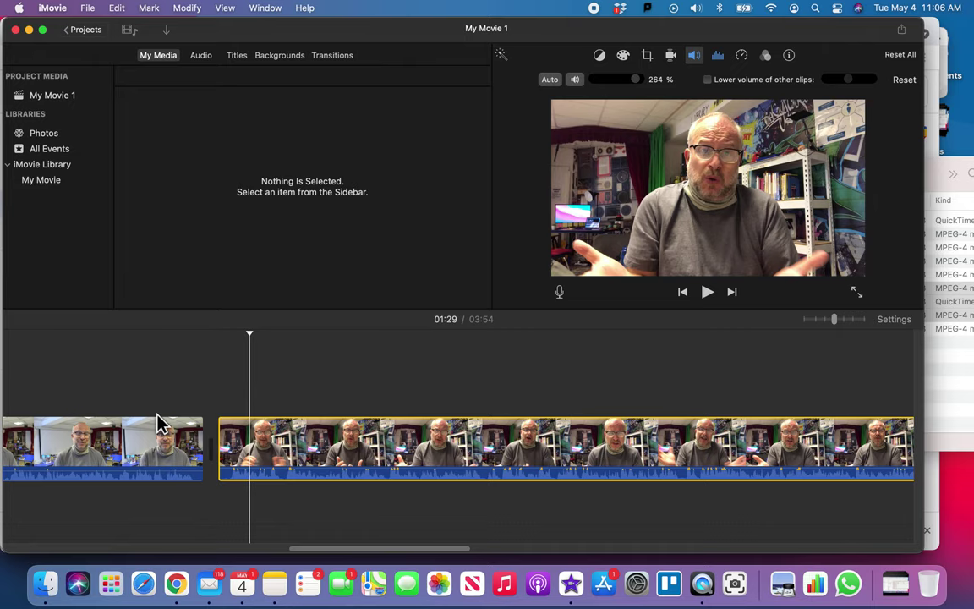
pyautogui.hscroll(3, 304, 387)
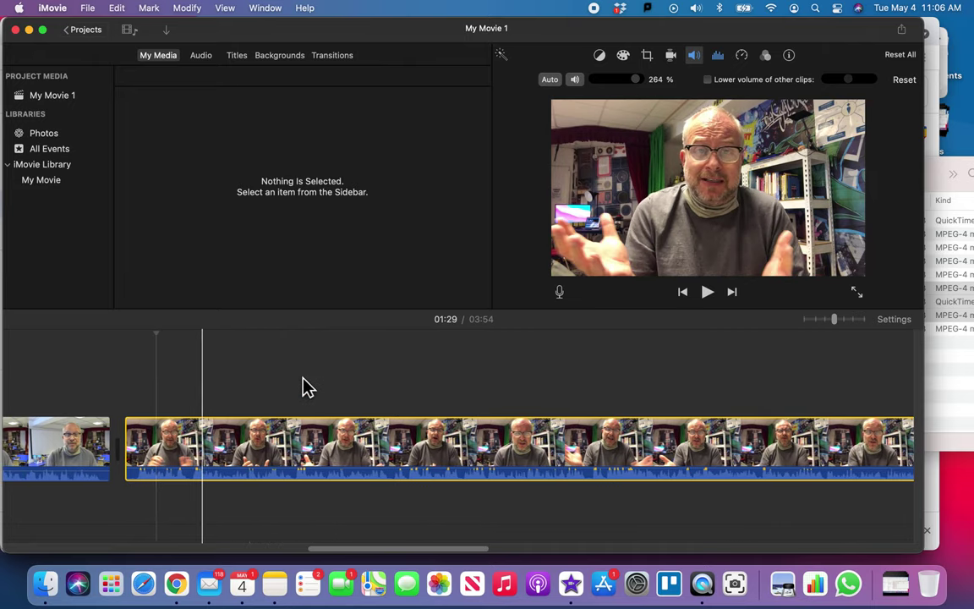
# Step: Scroll back to the timeline start and select the first clip, still at 71% volume
pyautogui.hscroll(10, 306, 387)
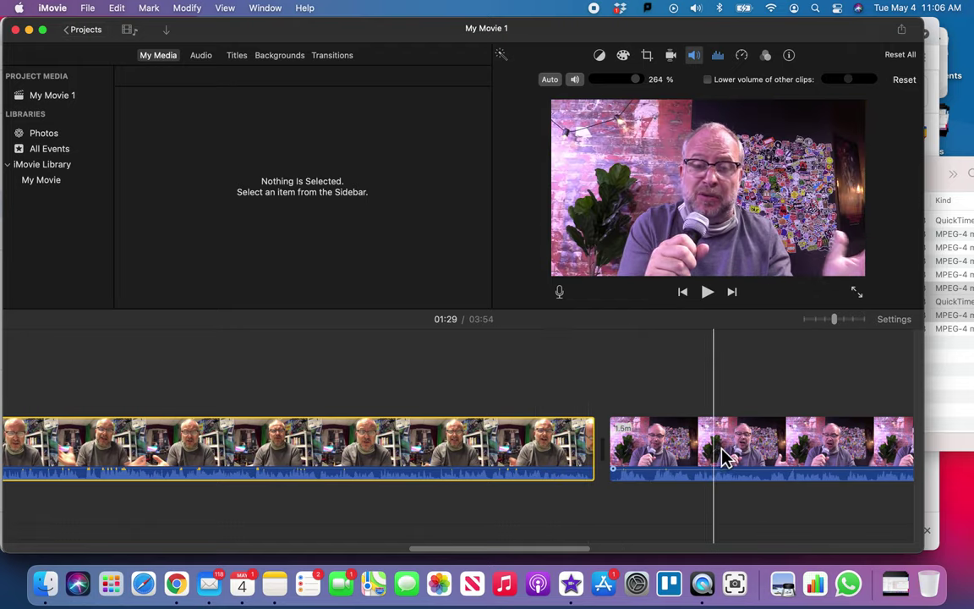
pyautogui.hscroll(-5, 511, 393)
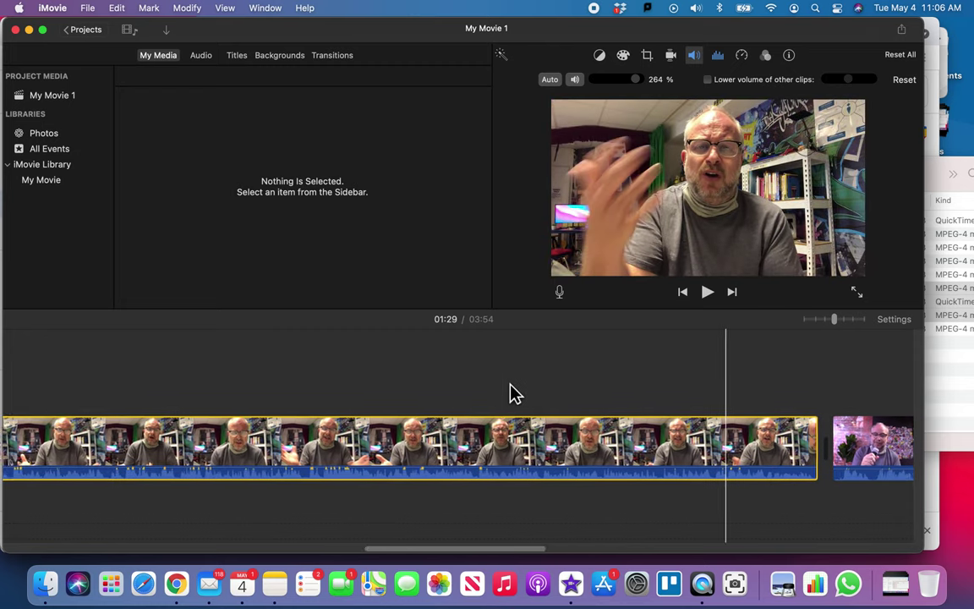
pyautogui.hscroll(-5, 499, 422)
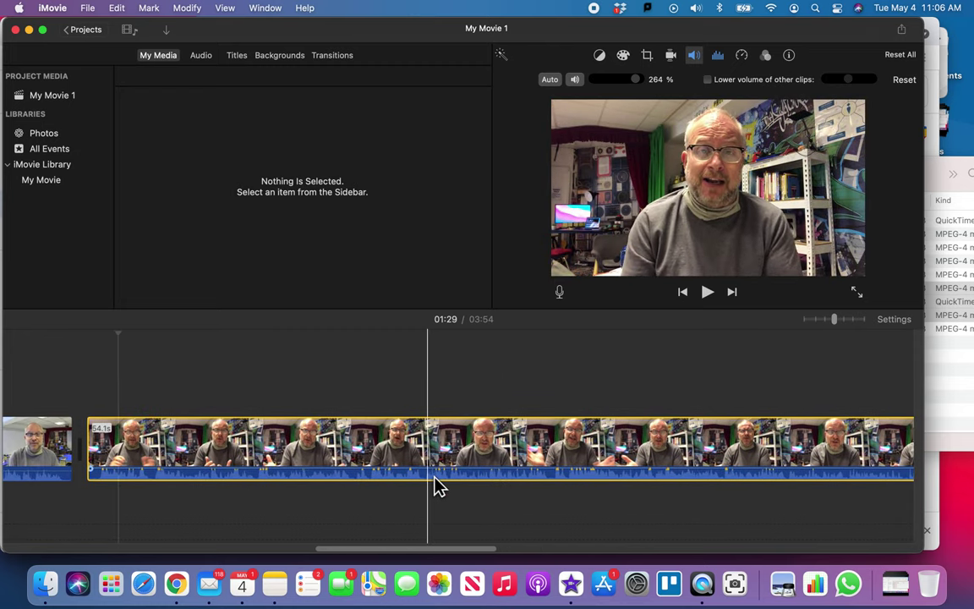
pyautogui.hscroll(-5, 526, 377)
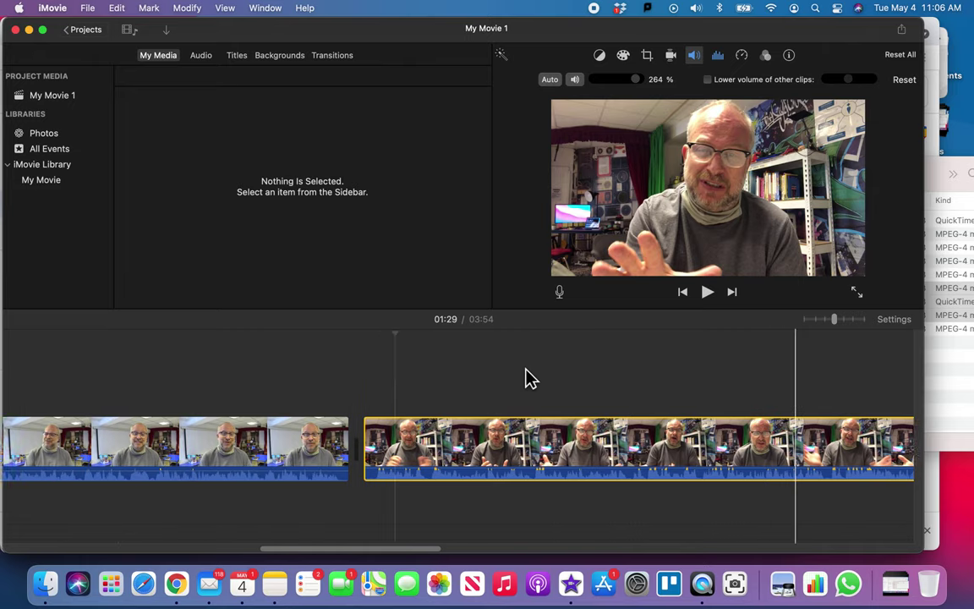
pyautogui.hscroll(-2, 507, 377)
pyautogui.click(355, 446)
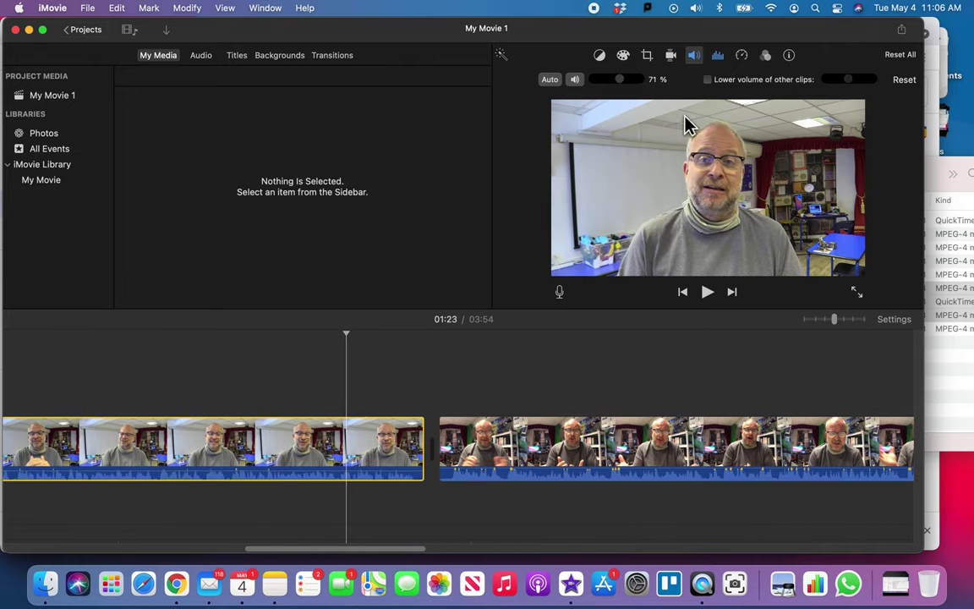
# Step: Show the noise reduction and equalizer settings and select the middle clip to check its Voice Enhance
pyautogui.click(717, 58)
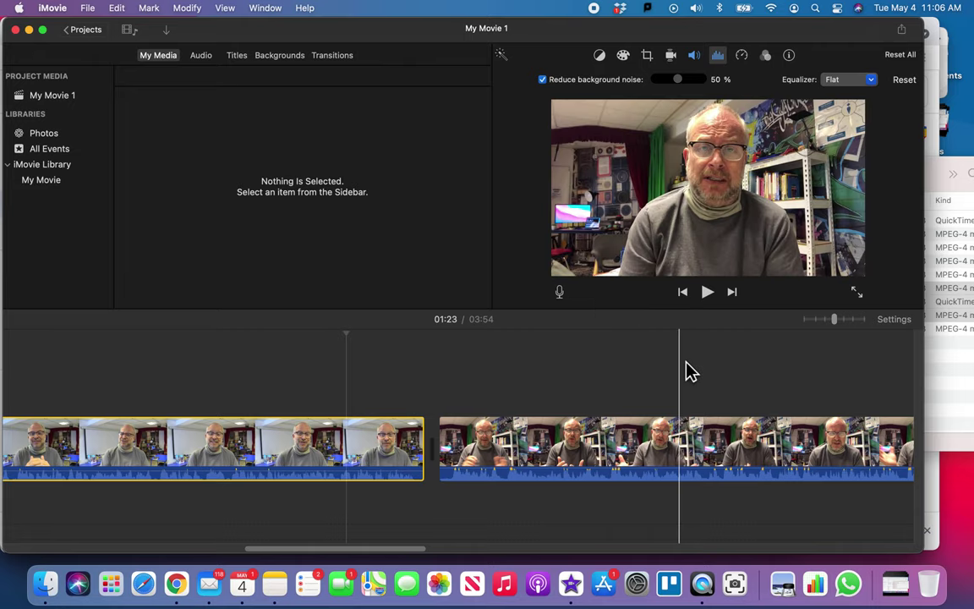
pyautogui.hscroll(8, 689, 370)
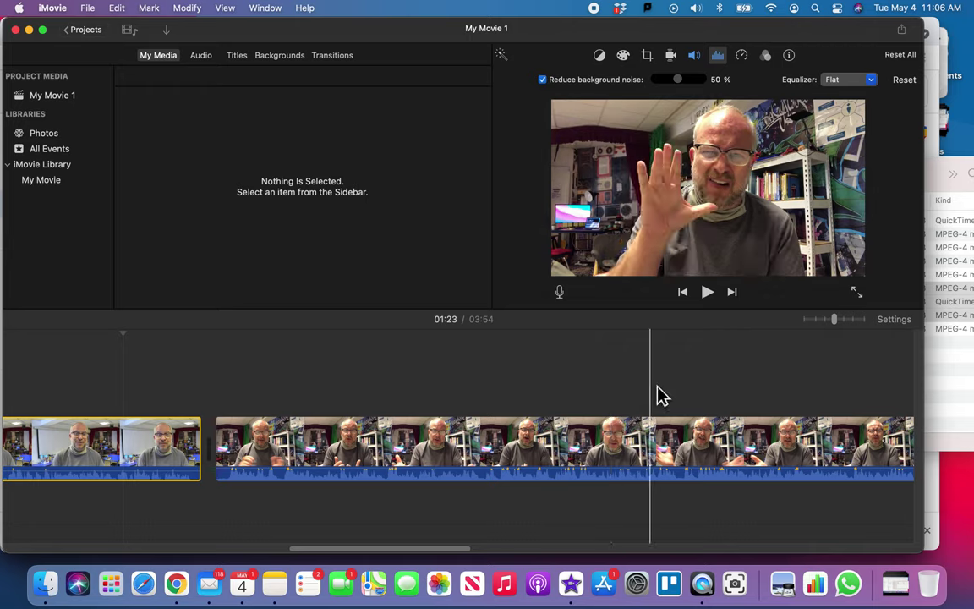
pyautogui.click(659, 445)
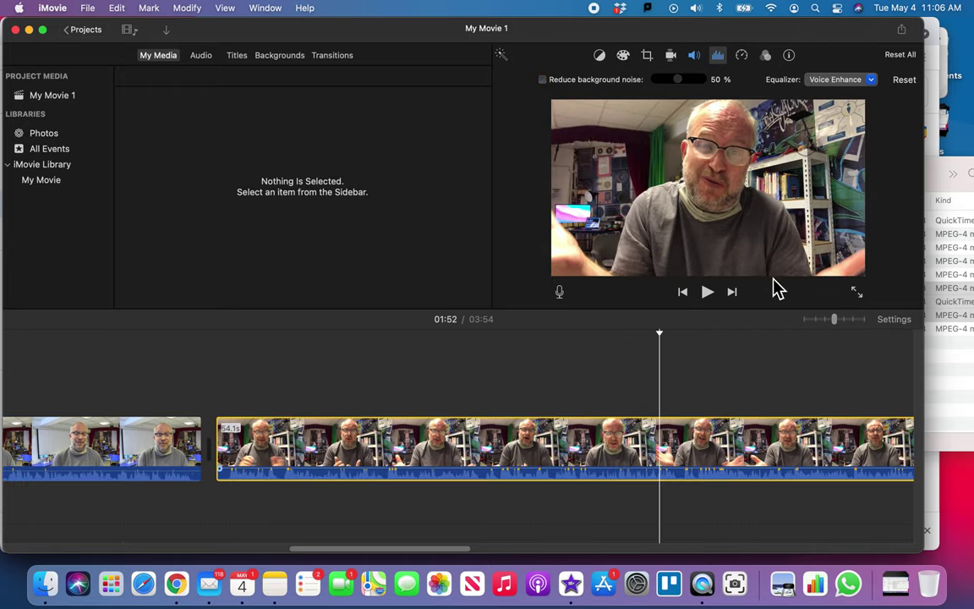